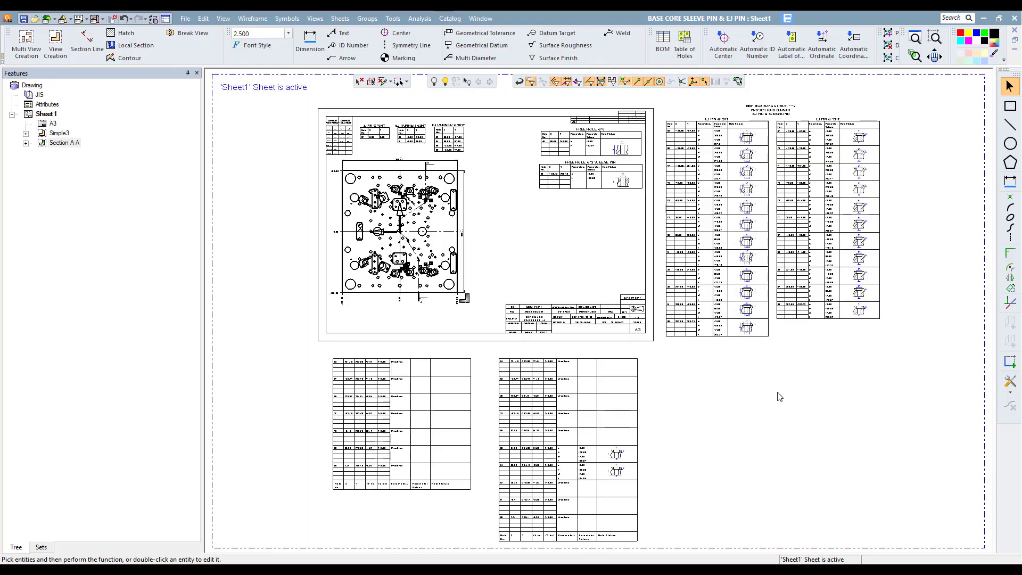
Step: Zoom and pan the sheet to bring the hole table with Undefined rows into view
scroll(762, 244, "up", 1)
scroll(763, 243, "up", 1)
scroll(755, 256, "up", 1)
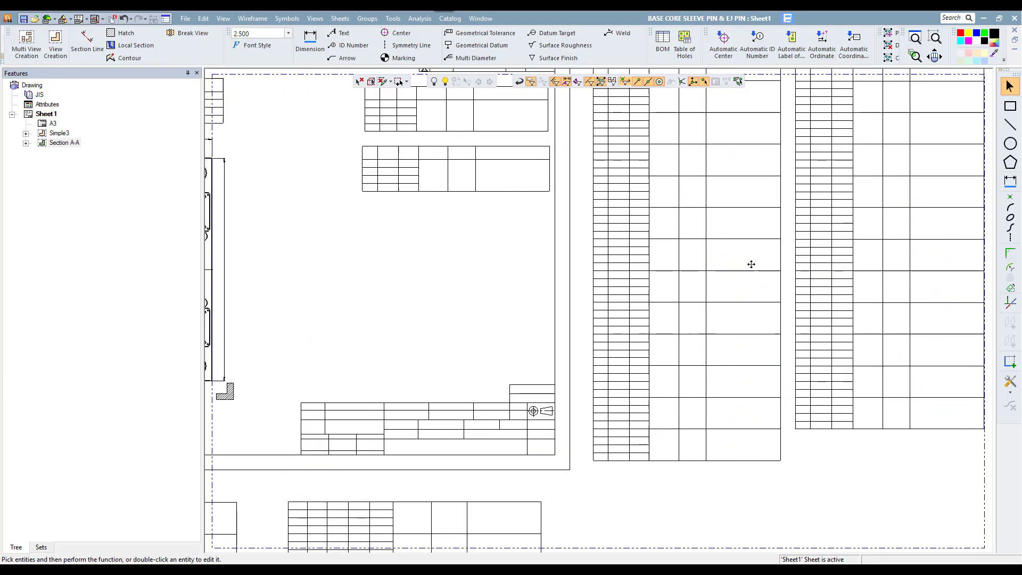
scroll(753, 262, "up", 1)
scroll(721, 298, "up", 2)
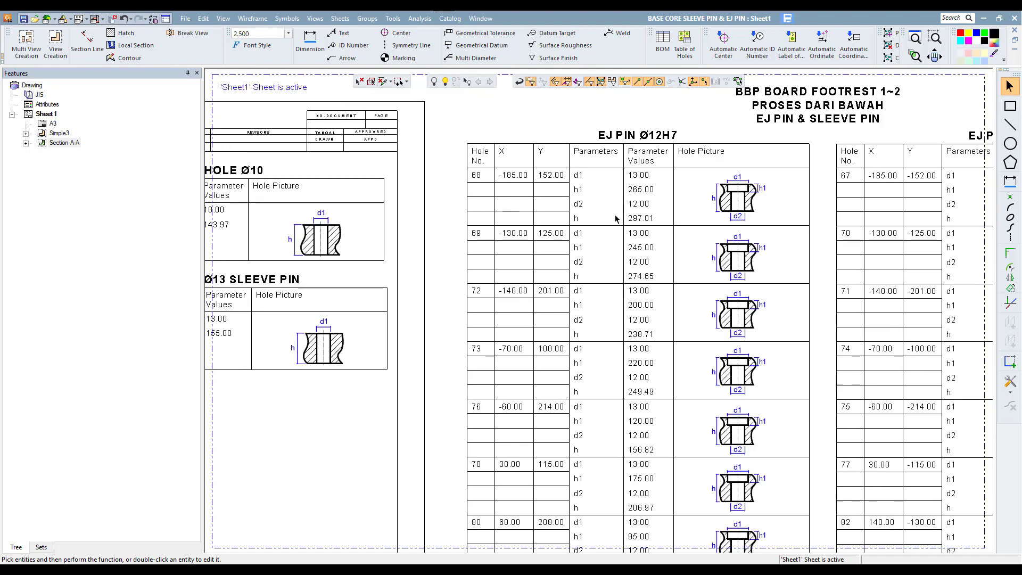
scroll(659, 319, "down", 2)
scroll(673, 271, "up", 1)
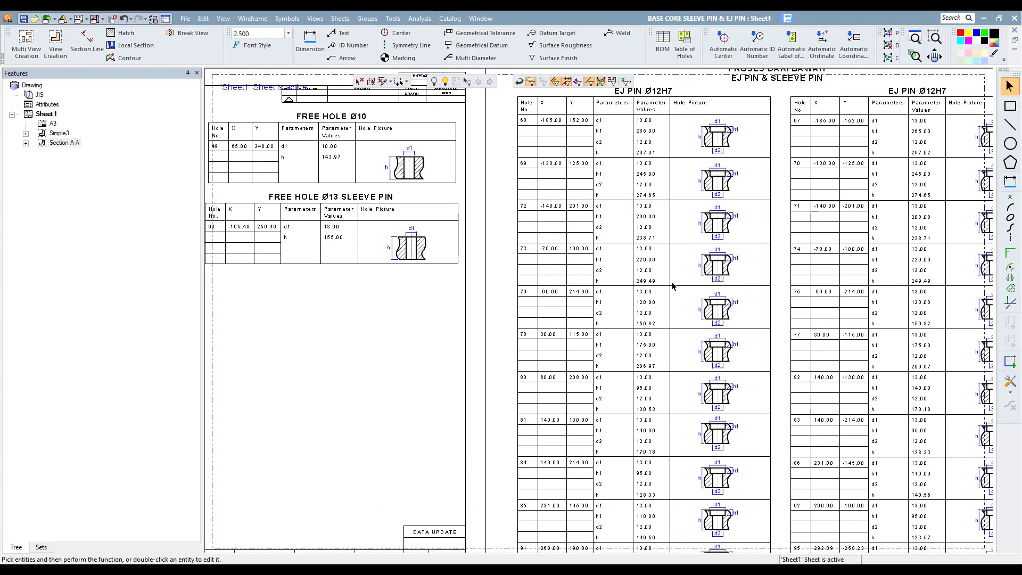
mouse_move(674, 380)
middle_mouse_down()
mouse_move(668, 365)
mouse_move(734, 224)
middle_mouse_up()
scroll(825, 178, "up", 2)
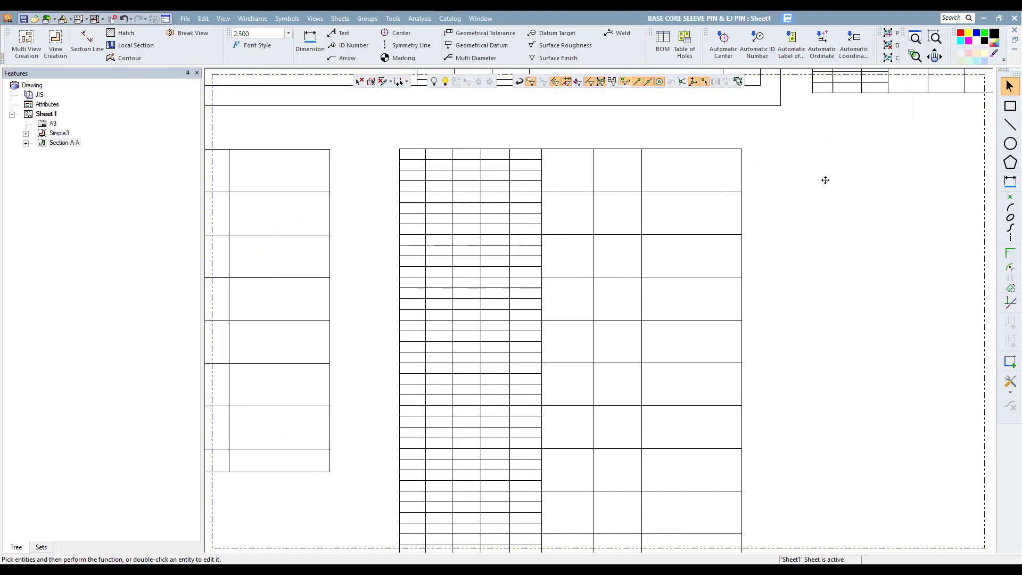
mouse_move(817, 358)
middle_mouse_down()
mouse_move(840, 281)
mouse_move(835, 336)
mouse_move(835, 322)
middle_mouse_up()
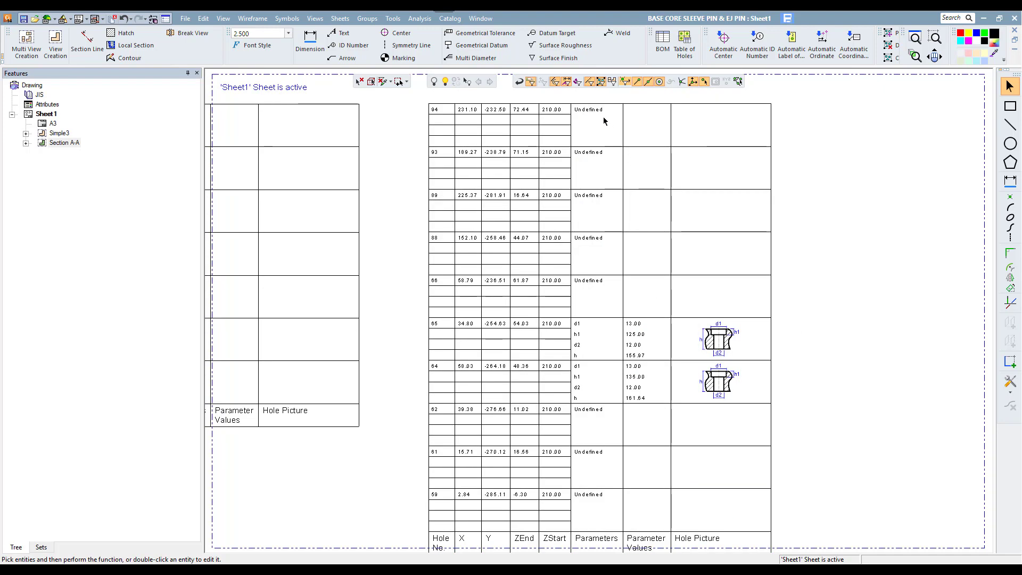
middle_click_drag(605, 121, 604, 200)
scroll(605, 200, "up", 3)
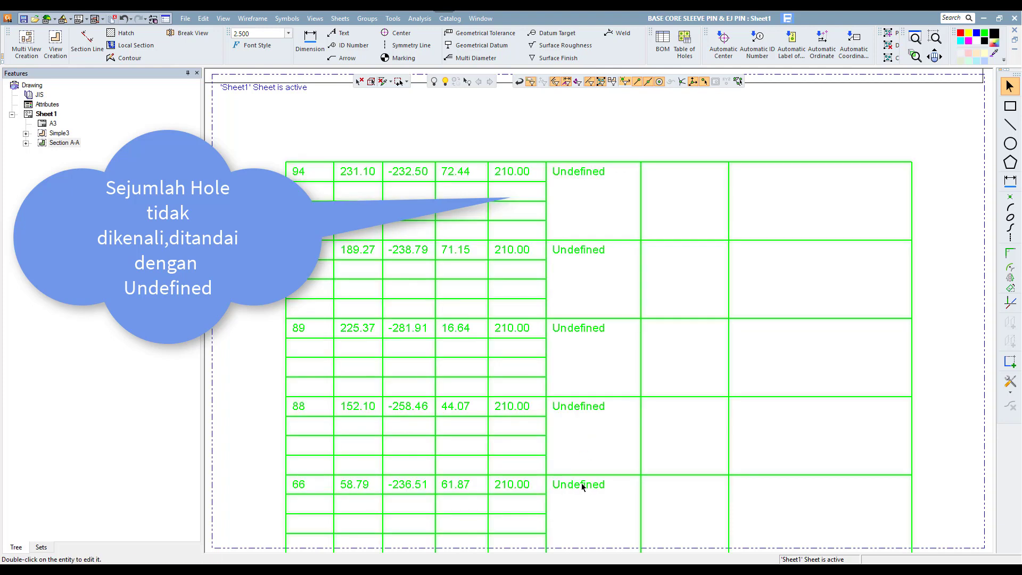
Step: Open the hole table's TOH Data Editor and launch Edit Table of Holes
left_click(334, 164)
double_click(334, 164)
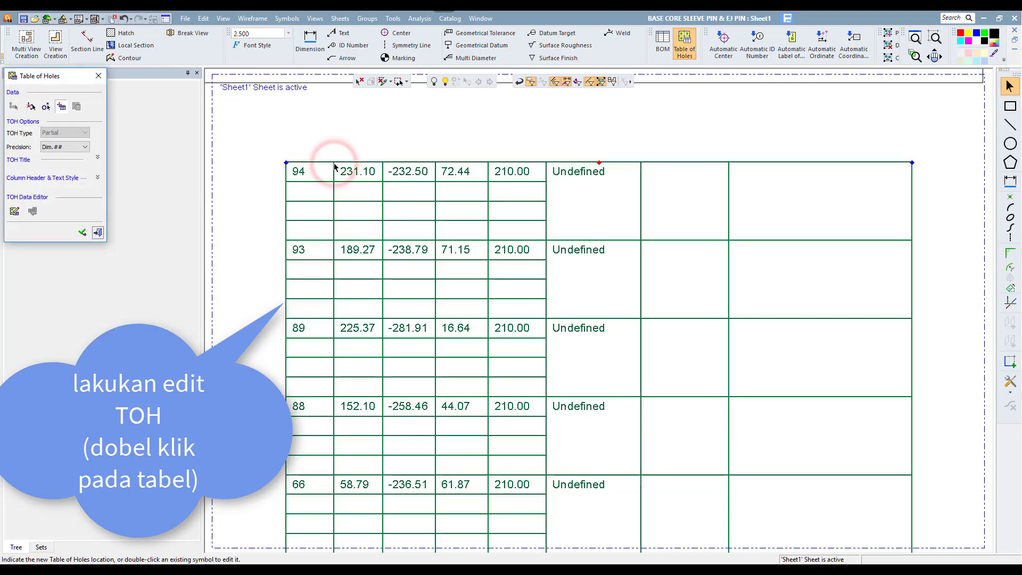
left_click_drag(72, 80, 179, 111)
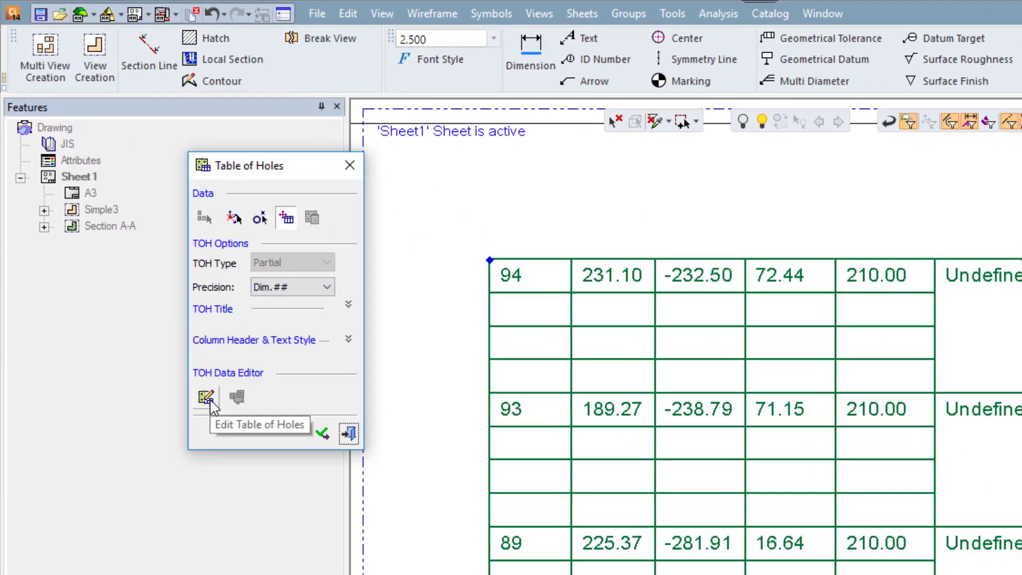
left_click(210, 401)
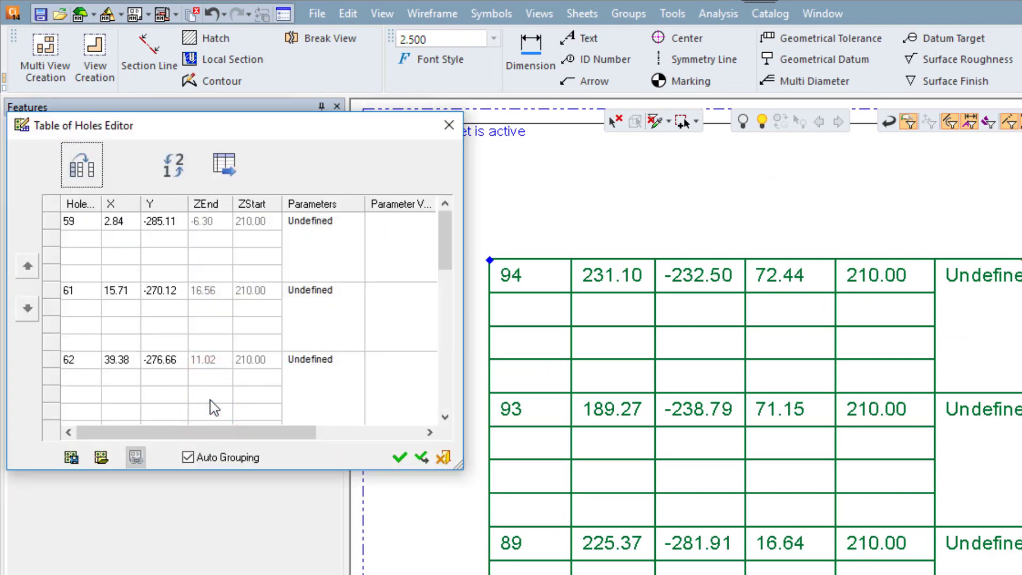
Step: Enlarge the Table of Holes Editor and bring up the options for hole 59's row
left_click_drag(446, 237, 445, 382)
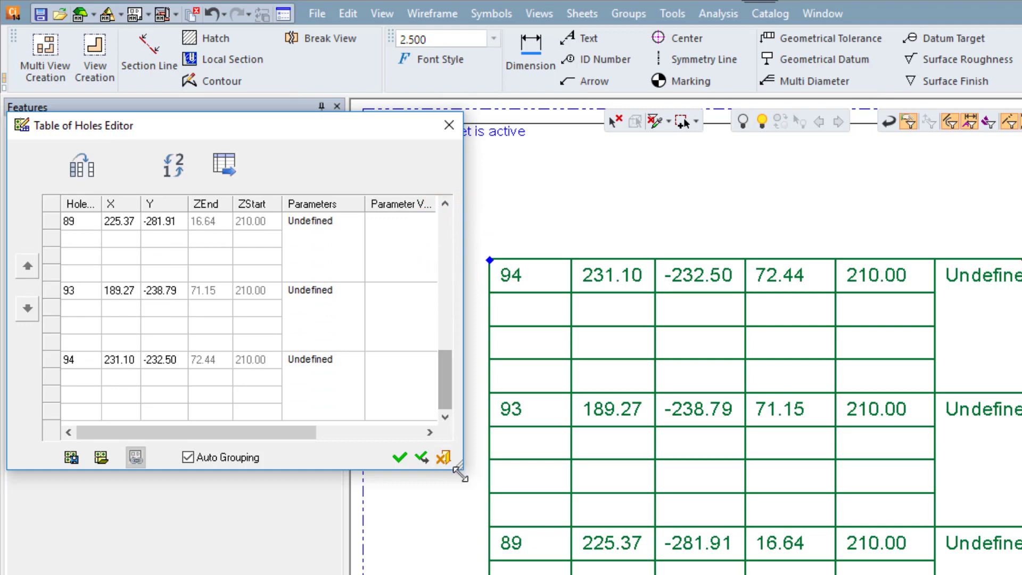
left_click_drag(460, 467, 564, 561)
scroll(461, 473, "up", 3)
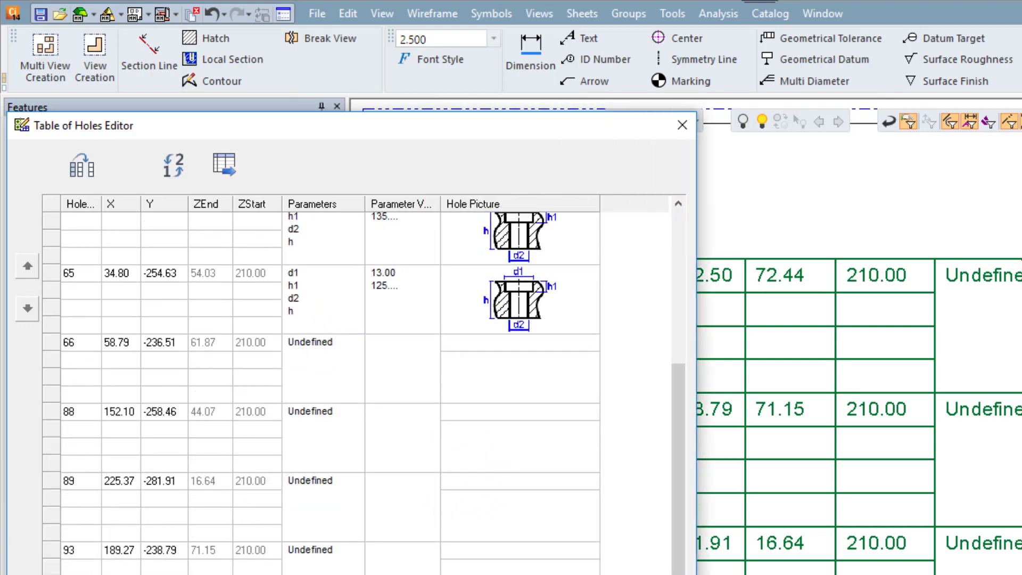
left_click_drag(683, 564, 677, 414)
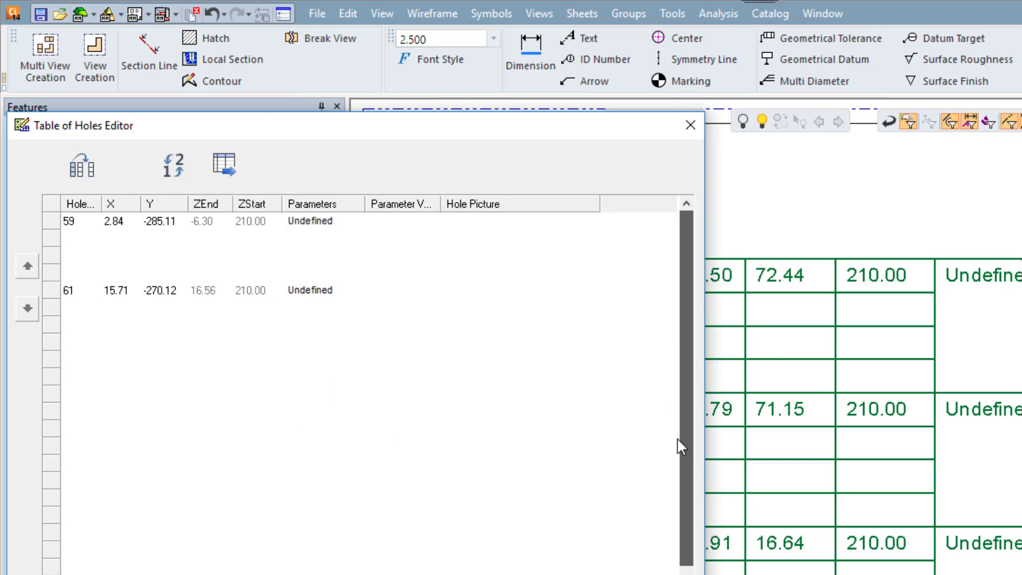
left_click(59, 221)
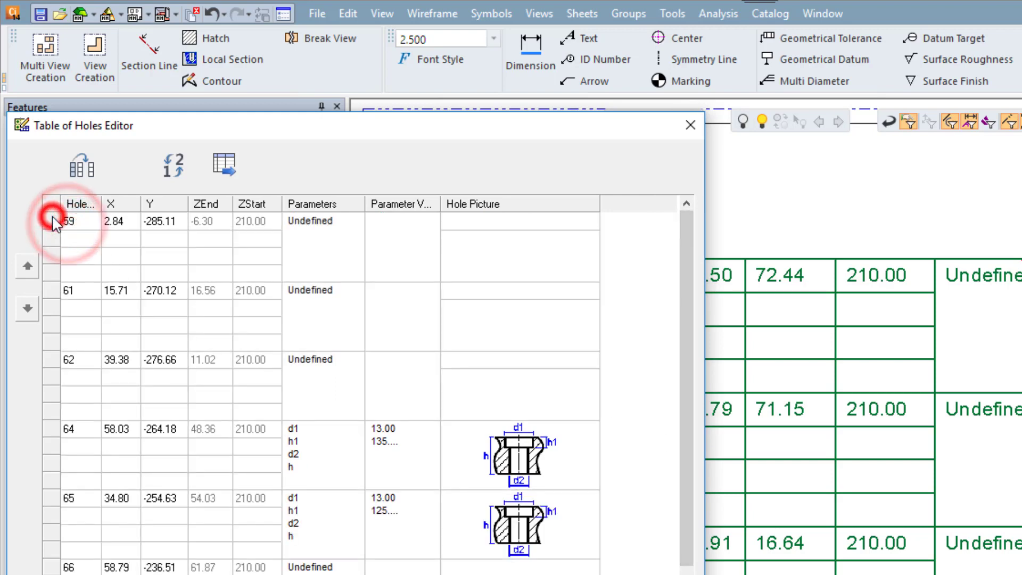
left_click_drag(208, 128, 259, 126)
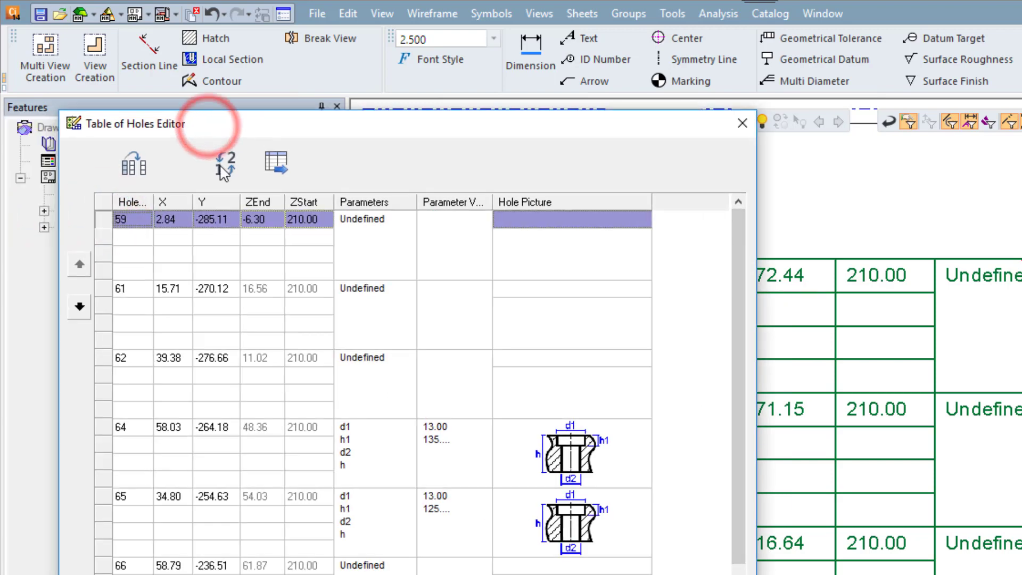
right_click(110, 222)
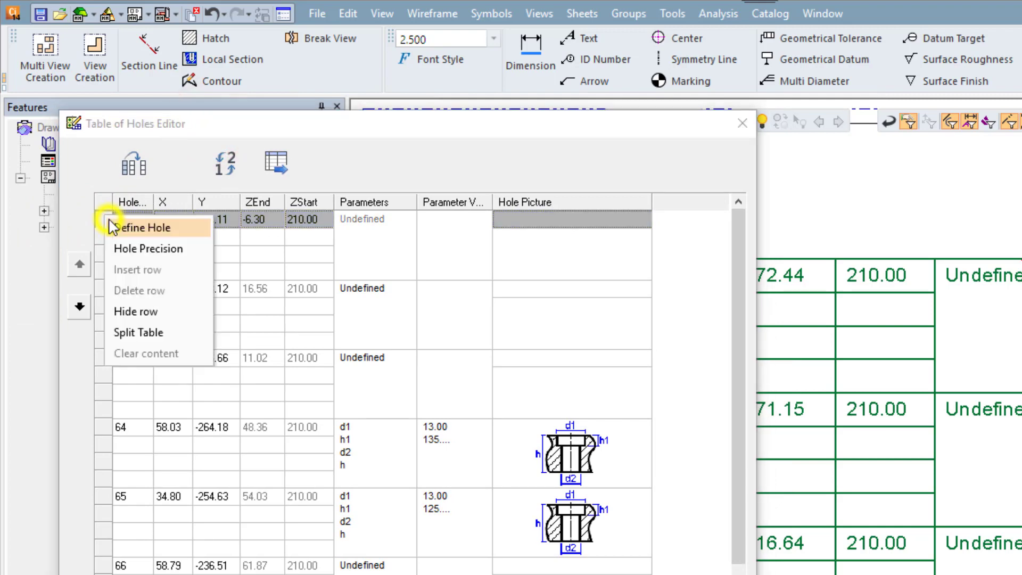
Step: Define hole 59's geometry, naming the first segment's 13.000 diameter d1 and 165.000 depth h1
left_click(175, 230)
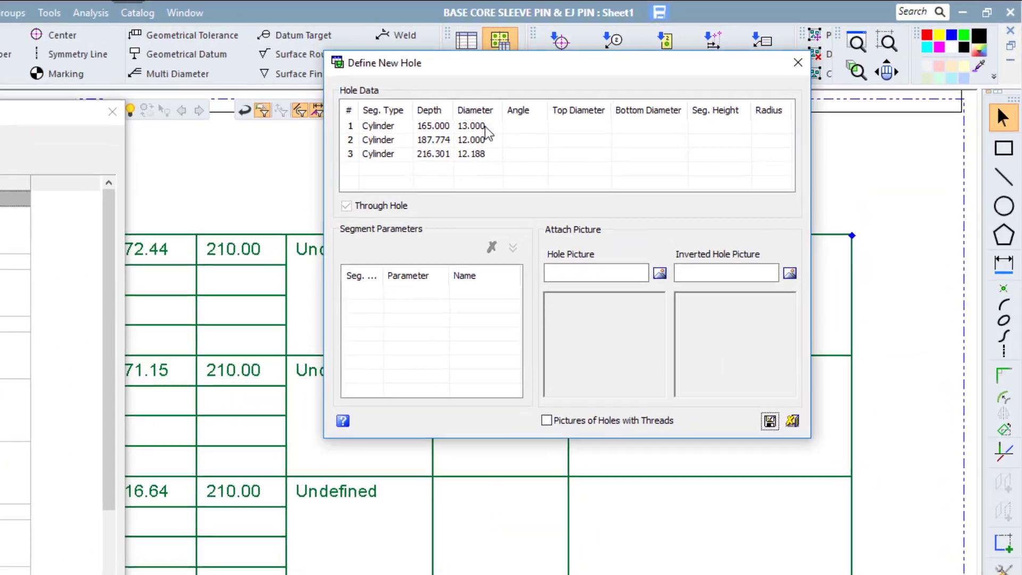
left_click(674, 92)
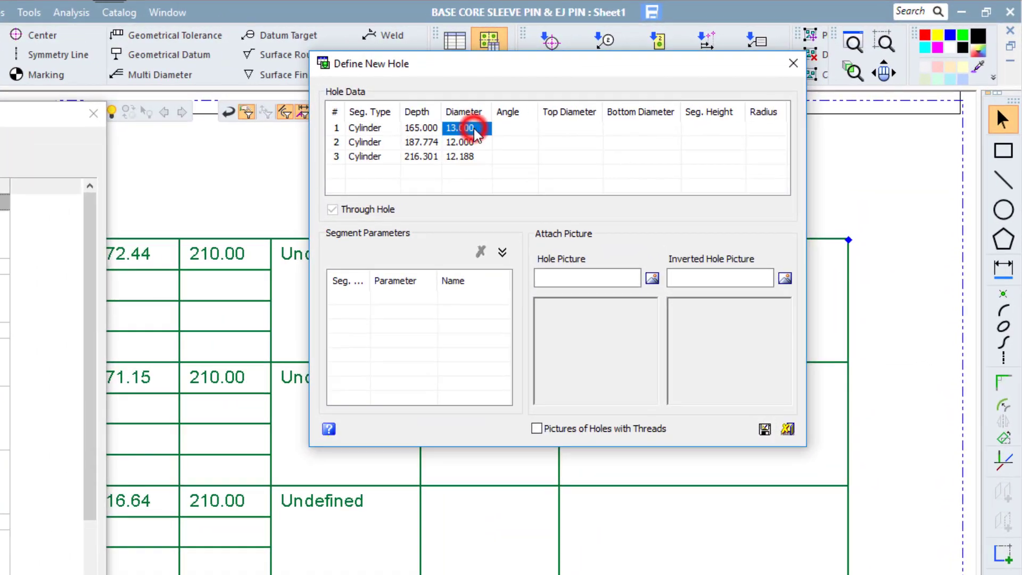
left_click(503, 252)
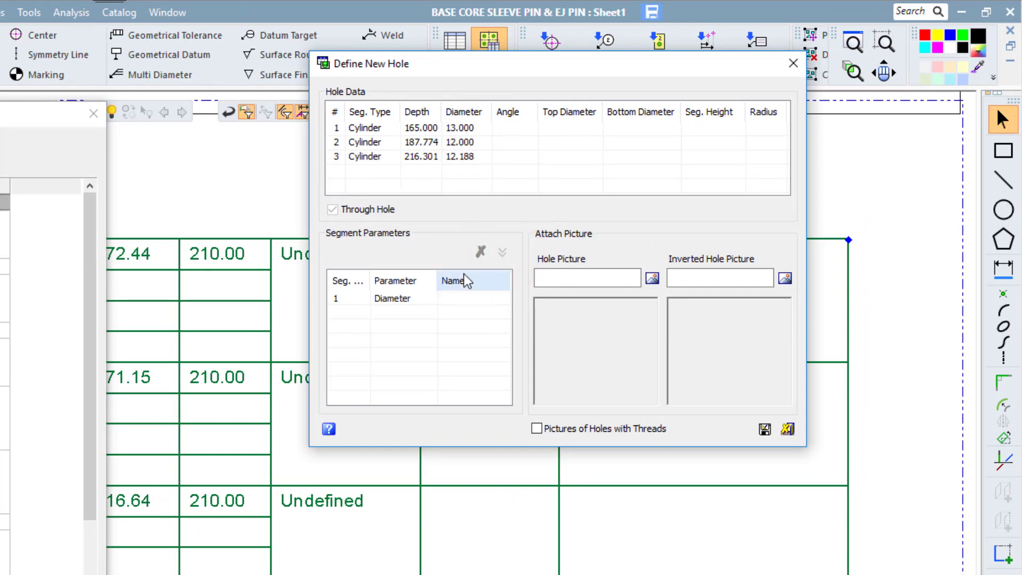
left_click(461, 300)
left_click(462, 299)
type("h1")
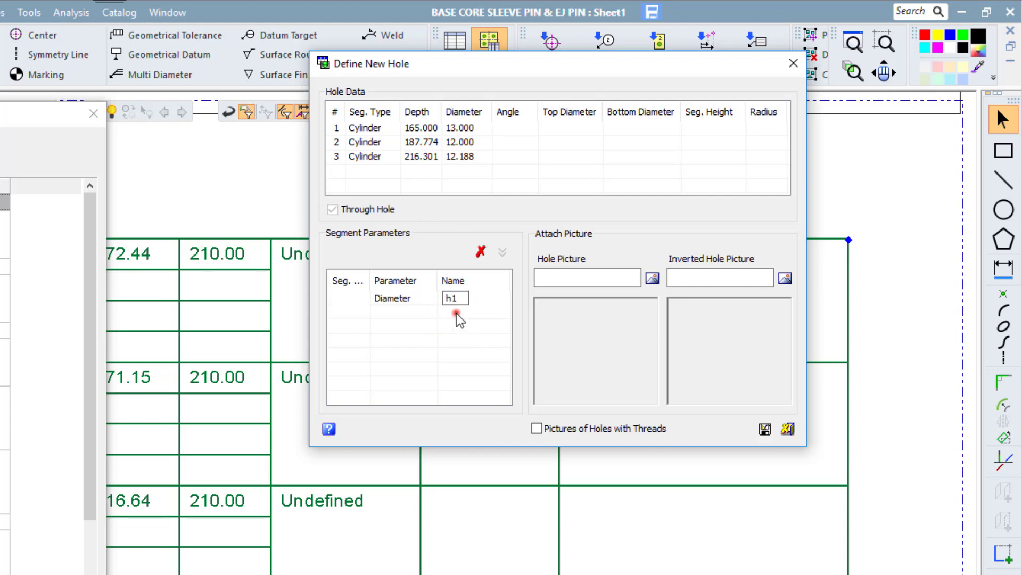
left_click(459, 319)
left_click(420, 128)
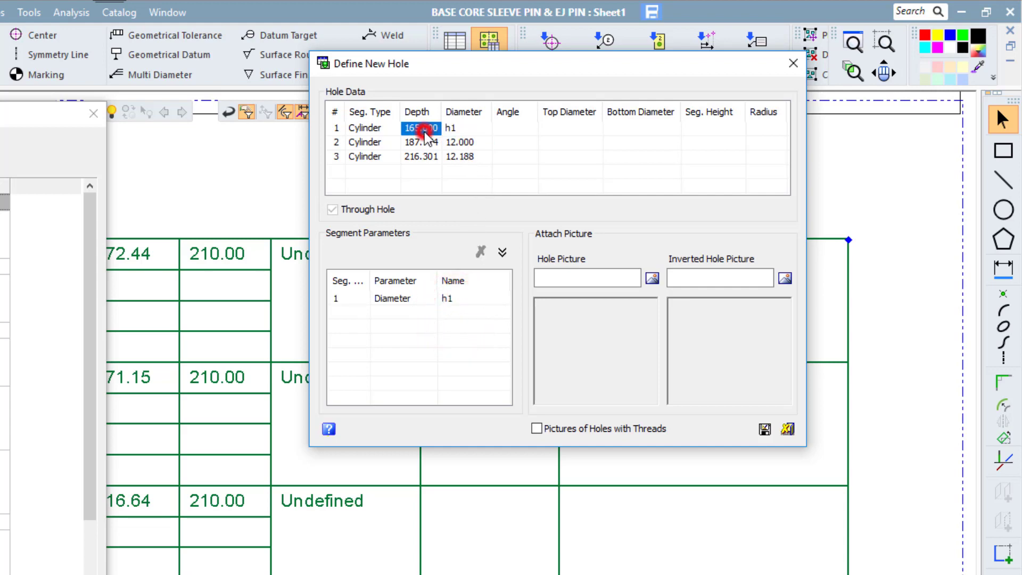
left_click(483, 244)
left_click(472, 313)
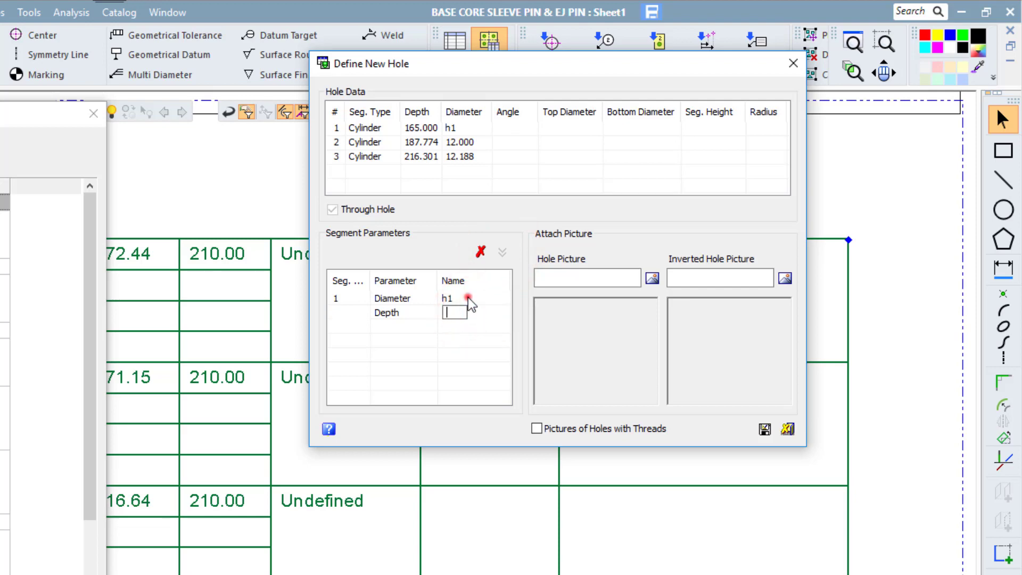
left_click(468, 297)
type("d")
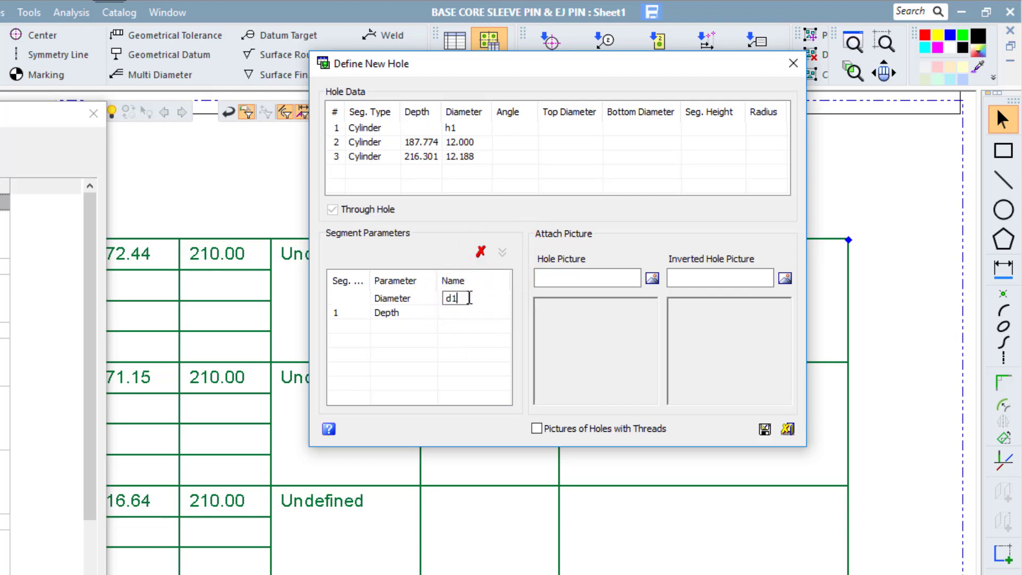
left_click(463, 317)
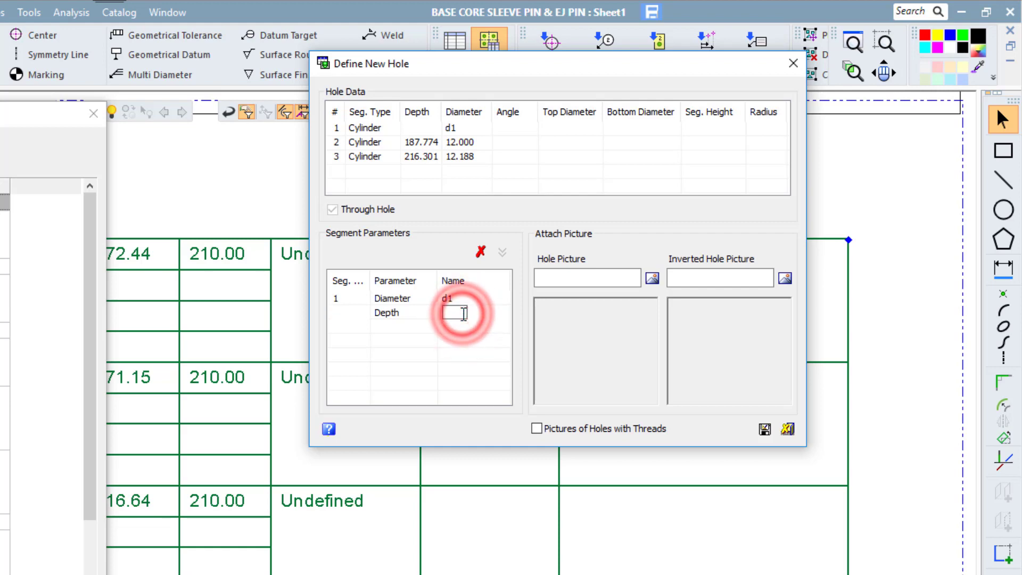
type("h1")
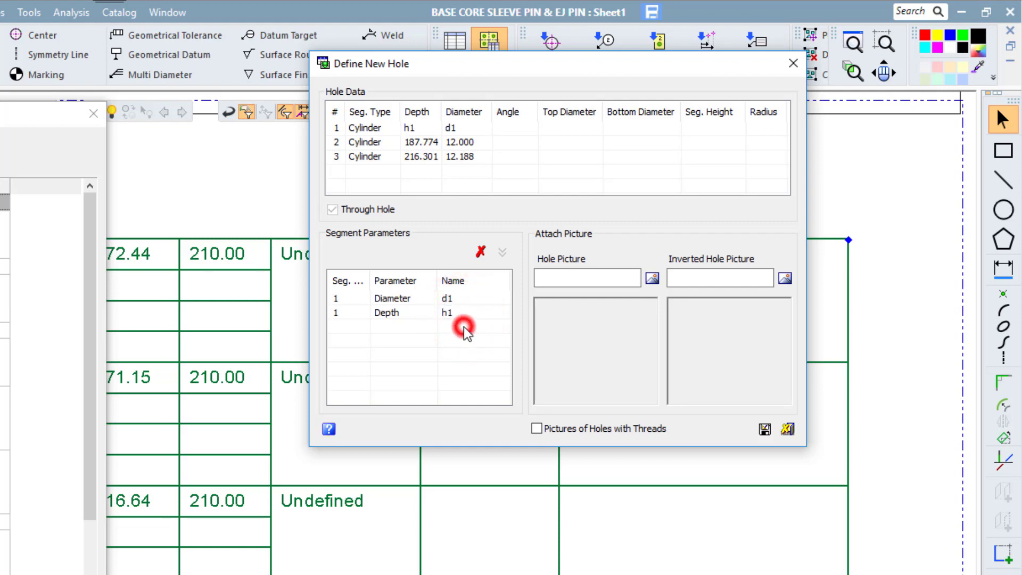
Step: Add the second segment's diameter and depth as parameters named d2 and h2
left_click(461, 141)
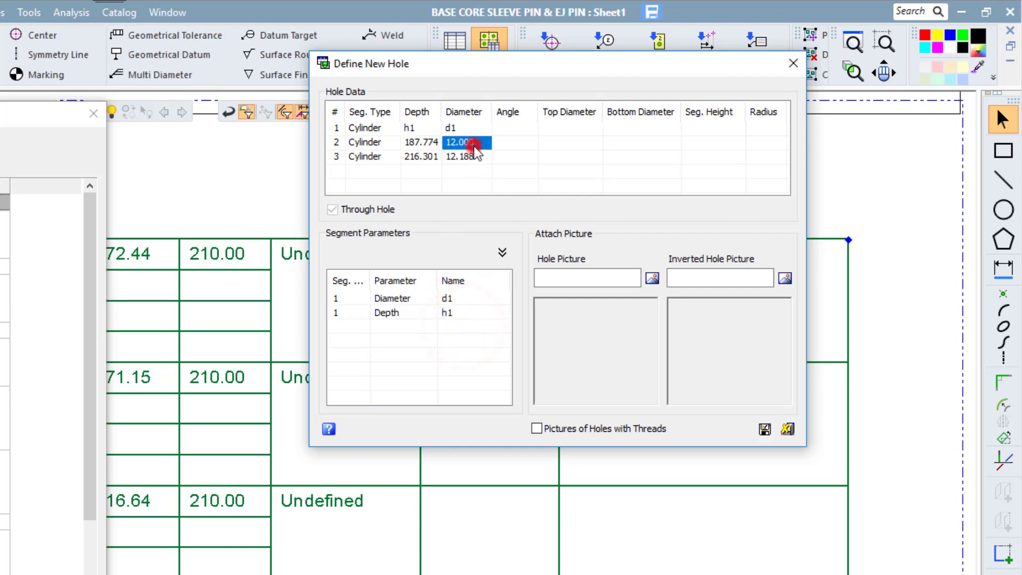
left_click(502, 254)
left_click(467, 327)
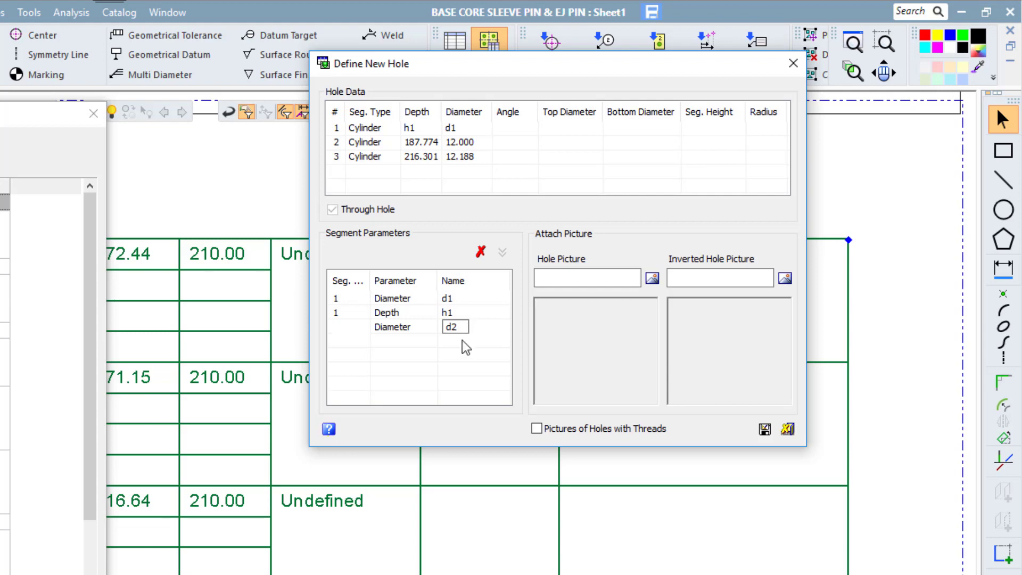
left_click(463, 341)
left_click(421, 142)
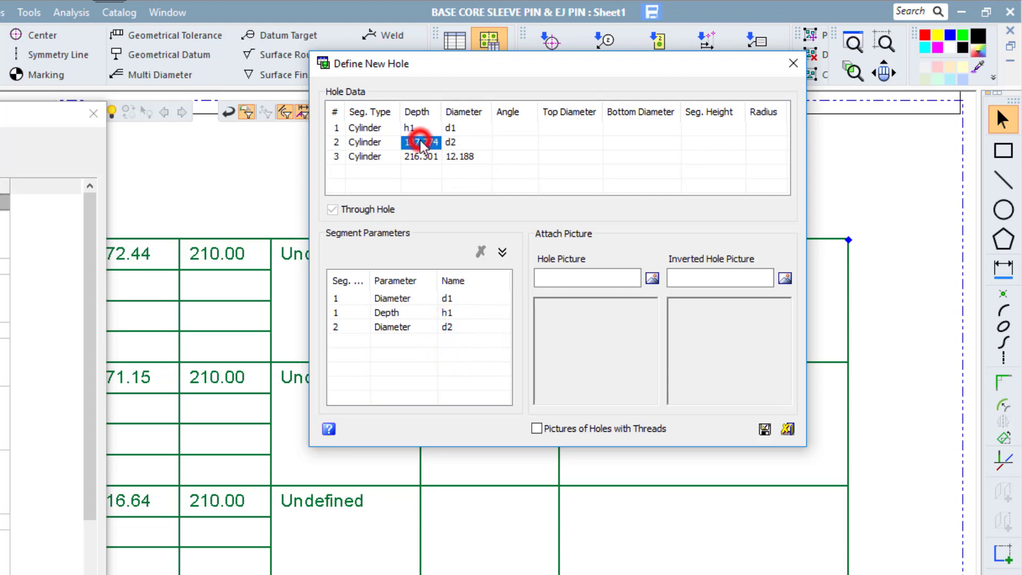
left_click(502, 252)
left_click(461, 339)
type("h2")
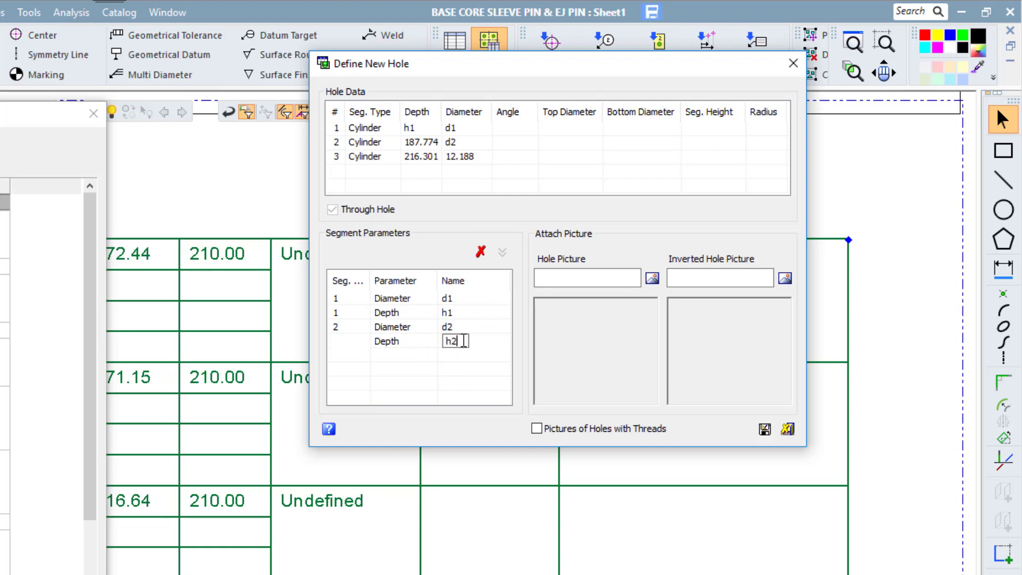
left_click(463, 369)
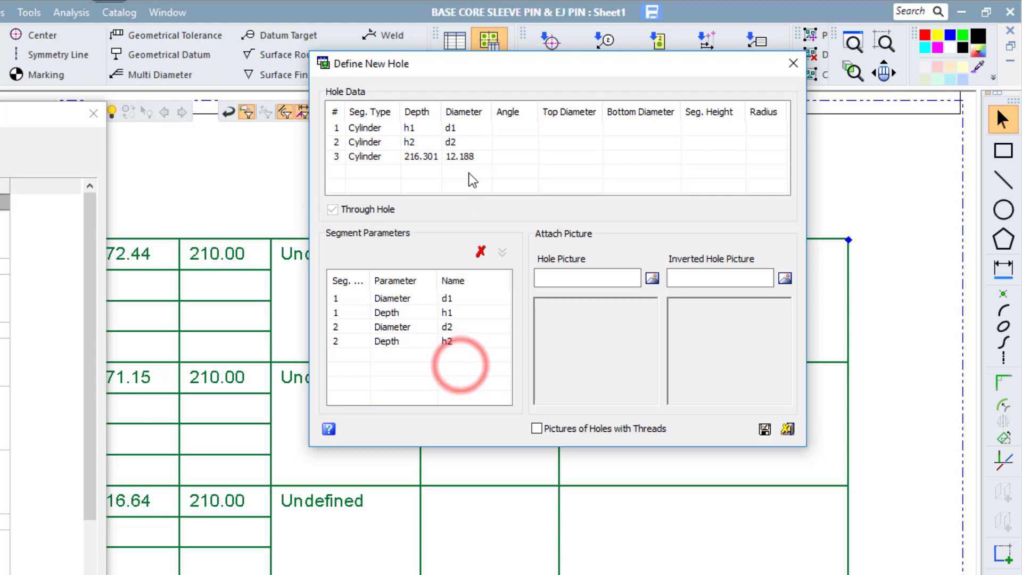
Step: Add the third segment's diameter and depth as parameters named d3 and h3
left_click(463, 156)
left_click(501, 253)
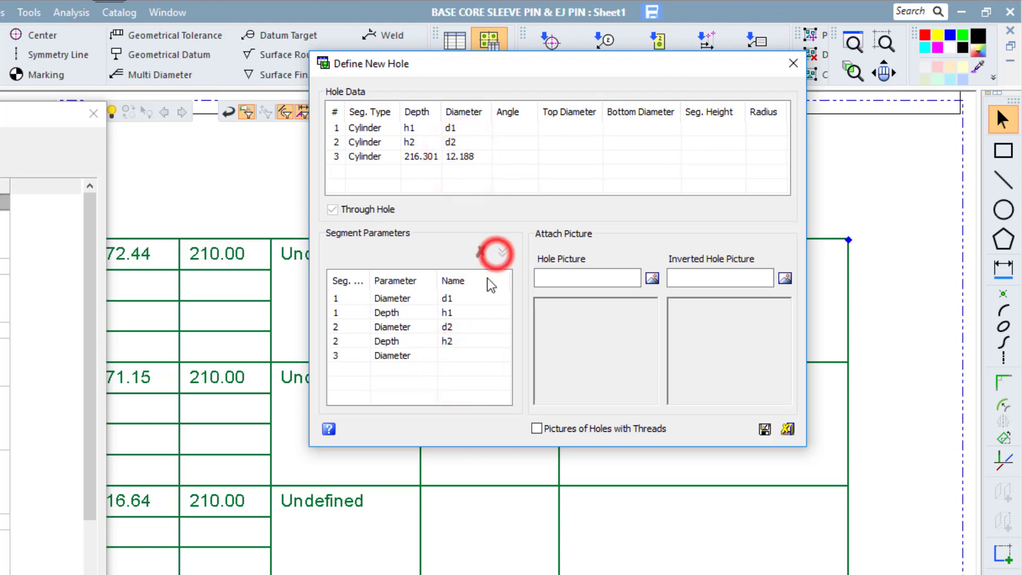
left_click(461, 355)
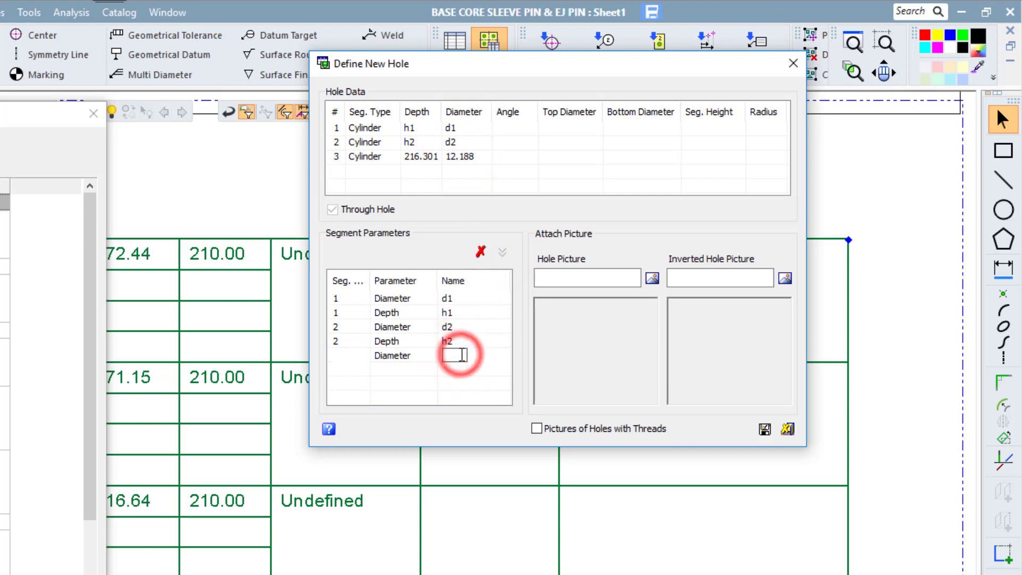
type("d3")
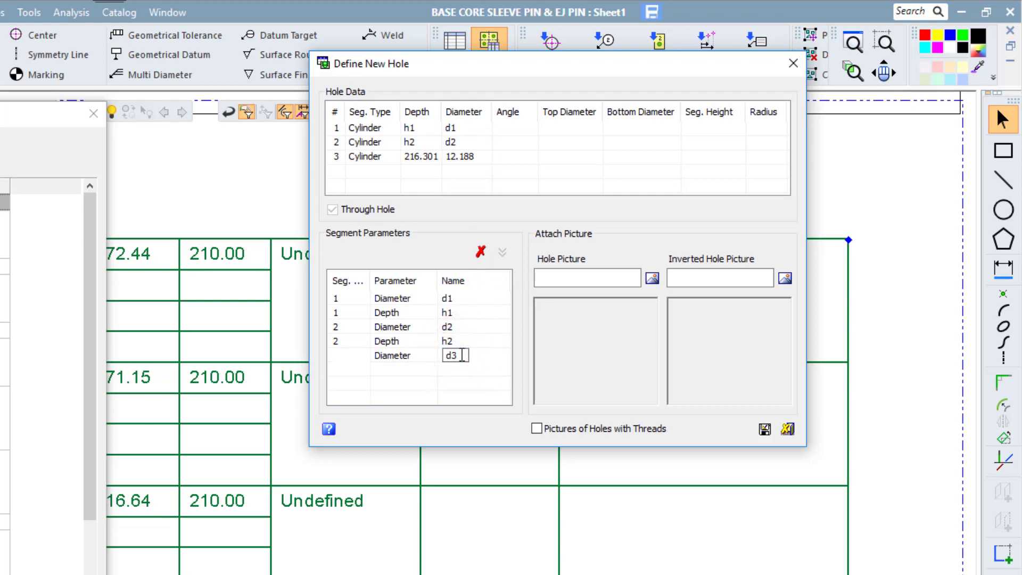
left_click(420, 157)
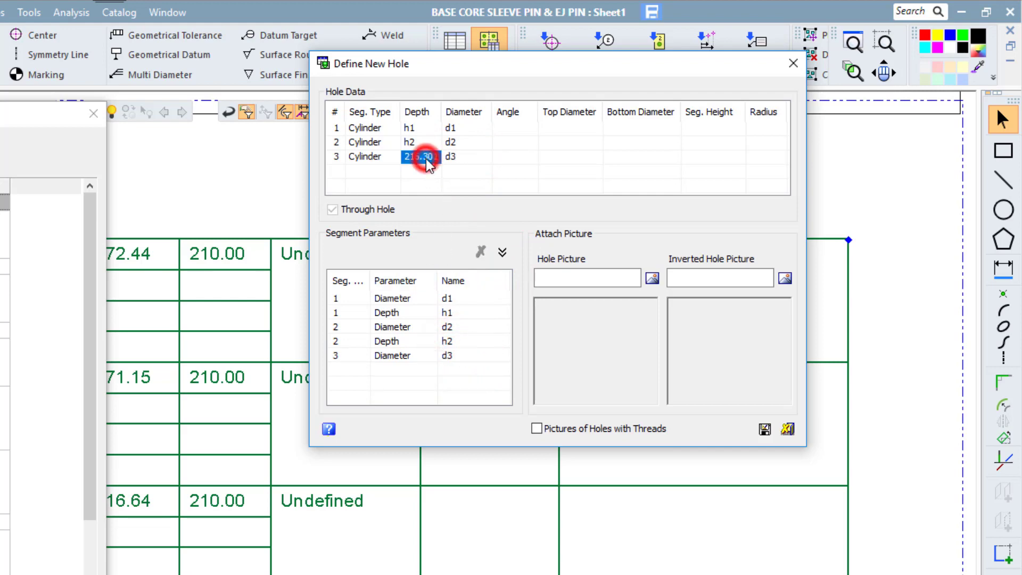
left_click(501, 252)
left_click(462, 370)
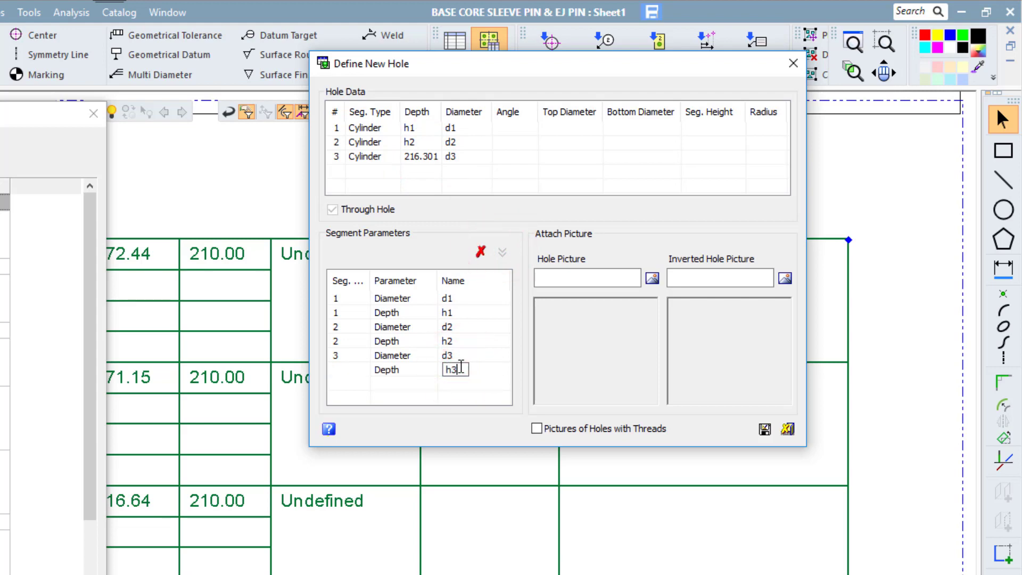
left_click(467, 399)
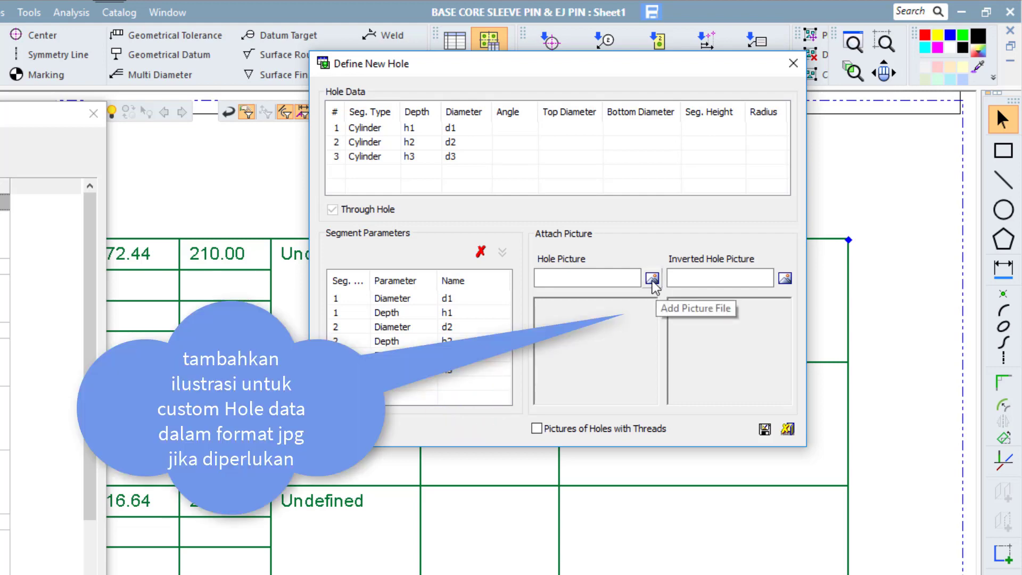
left_click(653, 279)
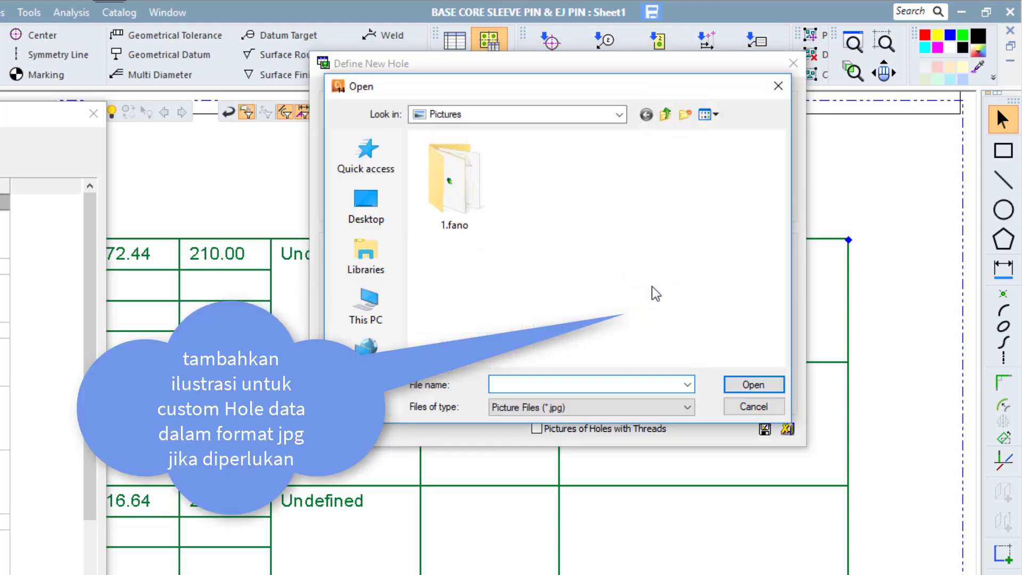
left_click(650, 413)
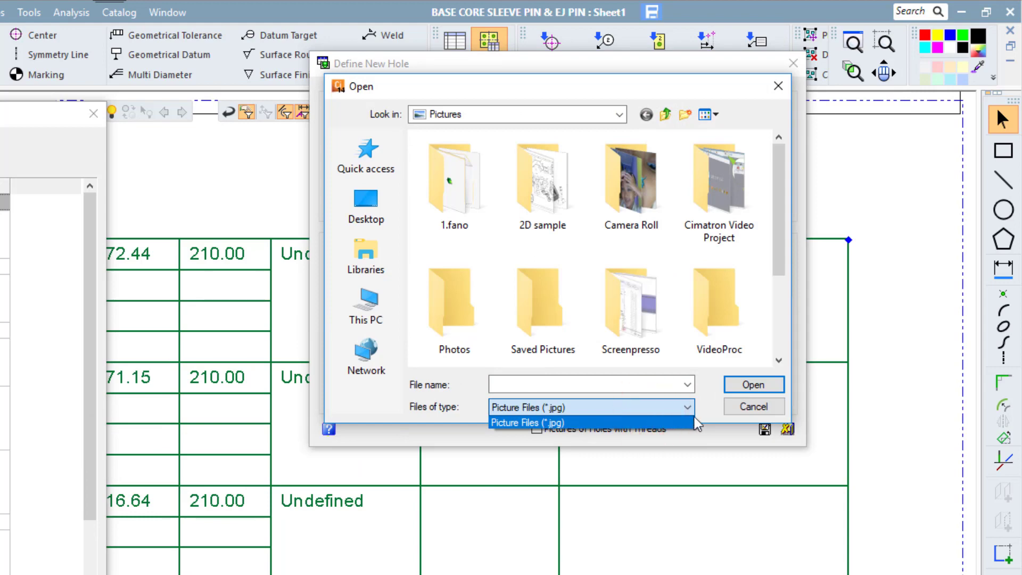
left_click(744, 416)
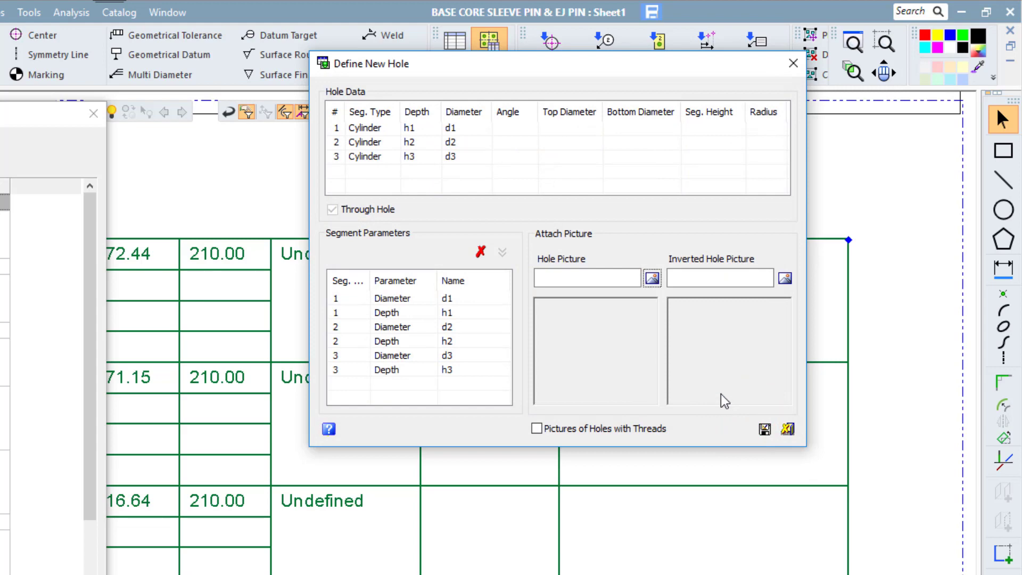
Step: Save the hole definition as Hole99.elt in the Holes folder, starting from Hole12A.elt's name
left_click(767, 432)
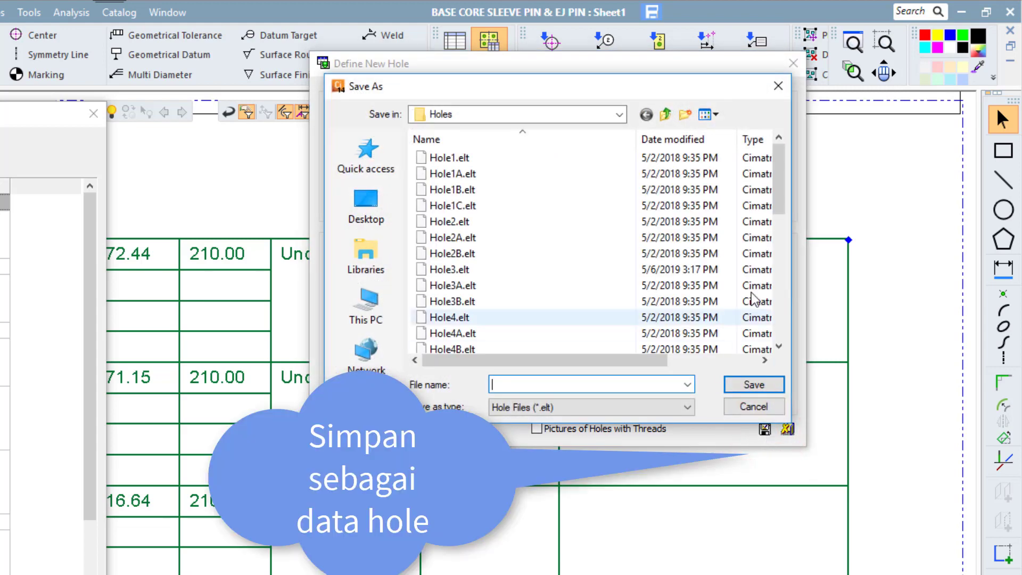
left_click(781, 197)
left_click_drag(782, 211, 782, 335)
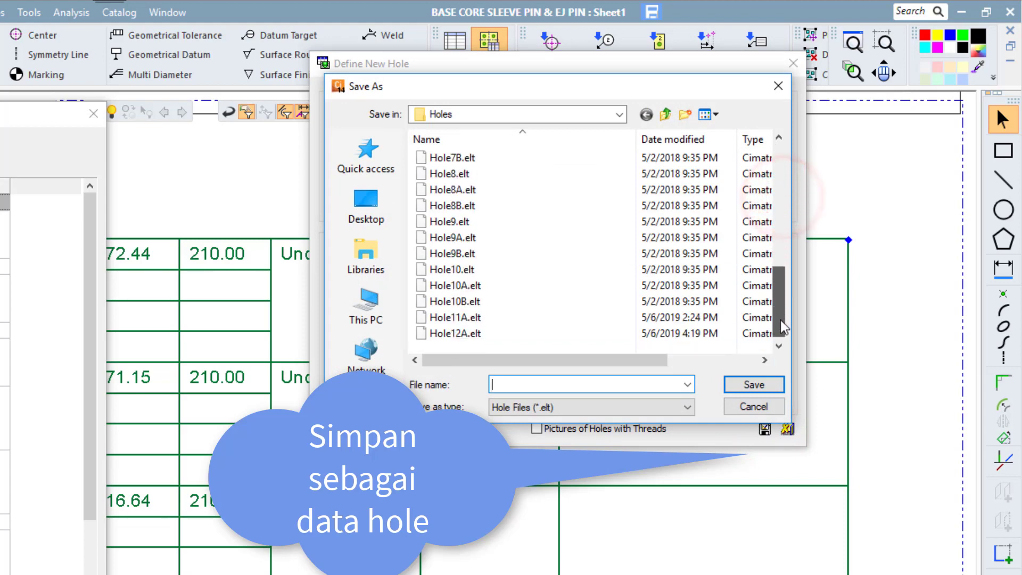
left_click(431, 334)
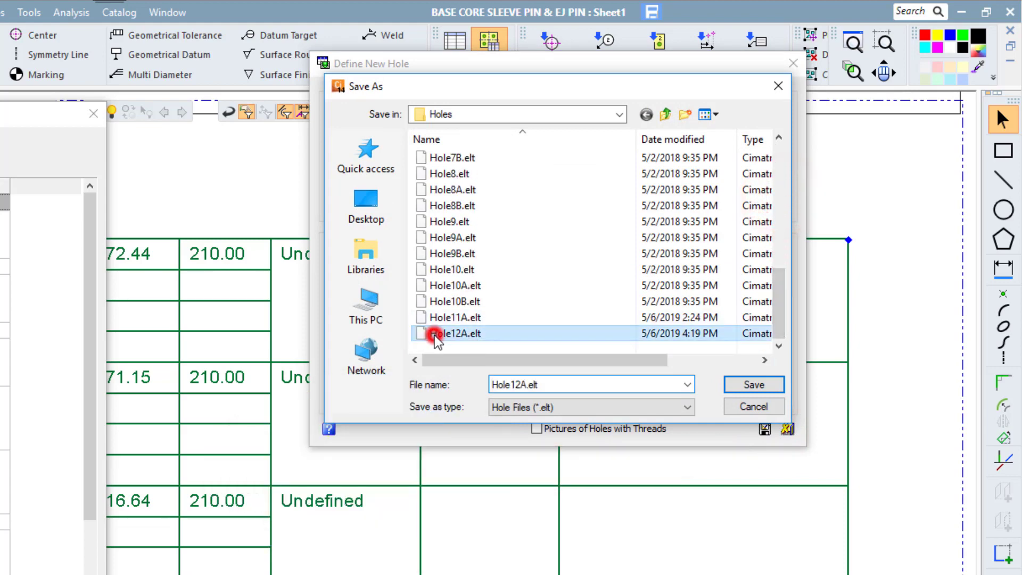
double_click(524, 384)
left_click(533, 384)
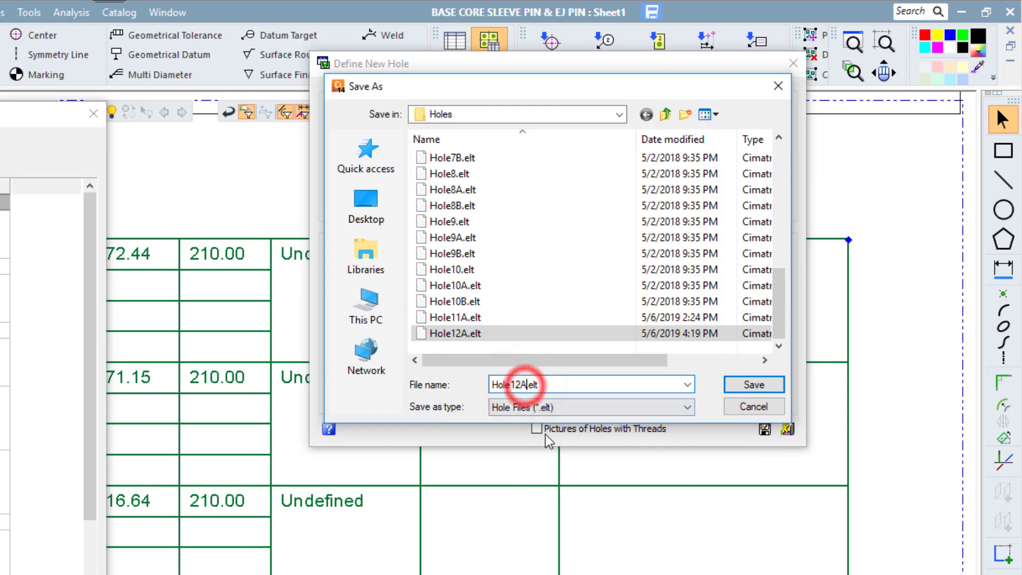
key("BackSpace")
key("BackSpace")
type("99")
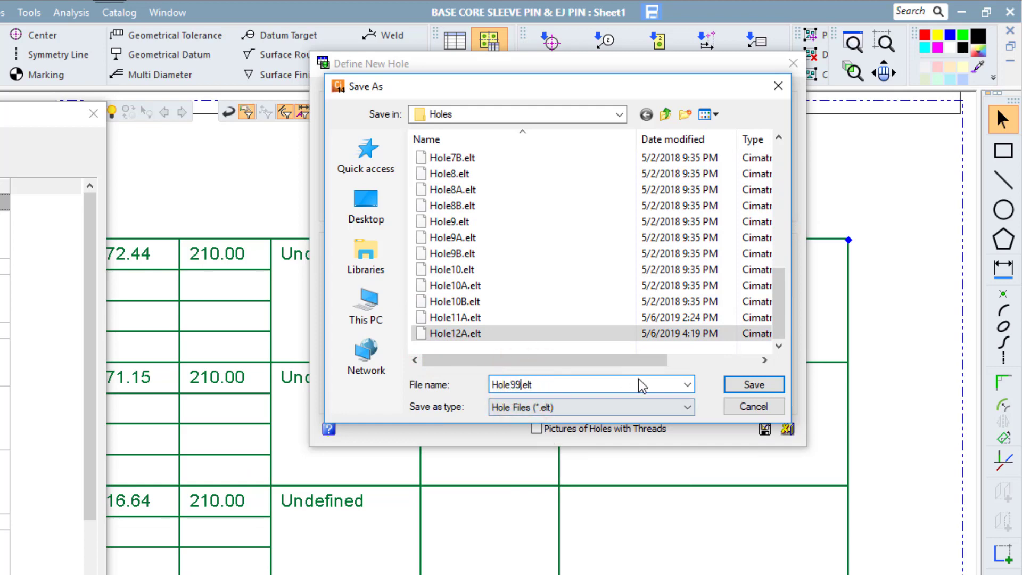
left_click(735, 390)
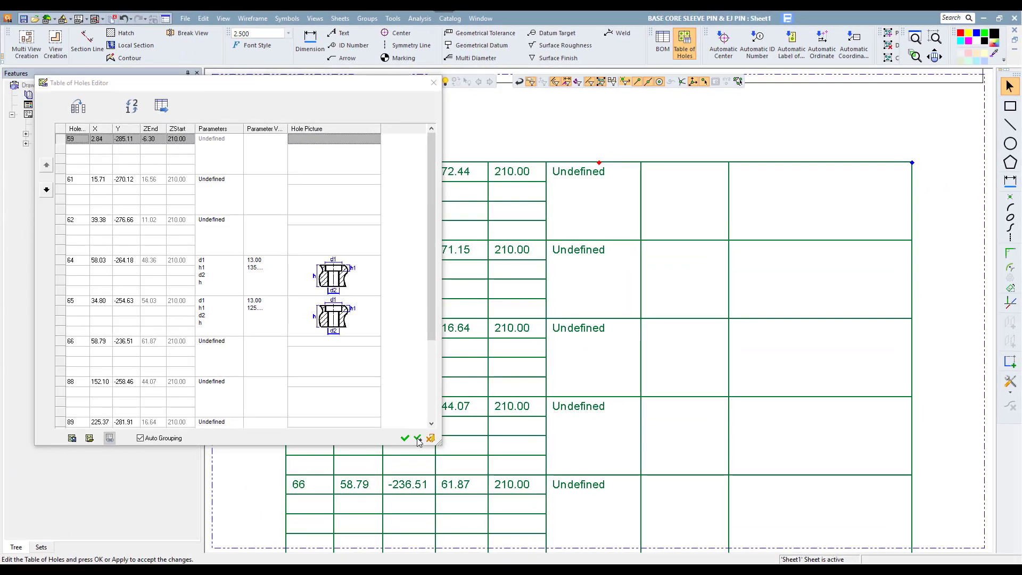
Step: Apply the hole table edits and close the Table of Holes Editor with OK
left_click(418, 438)
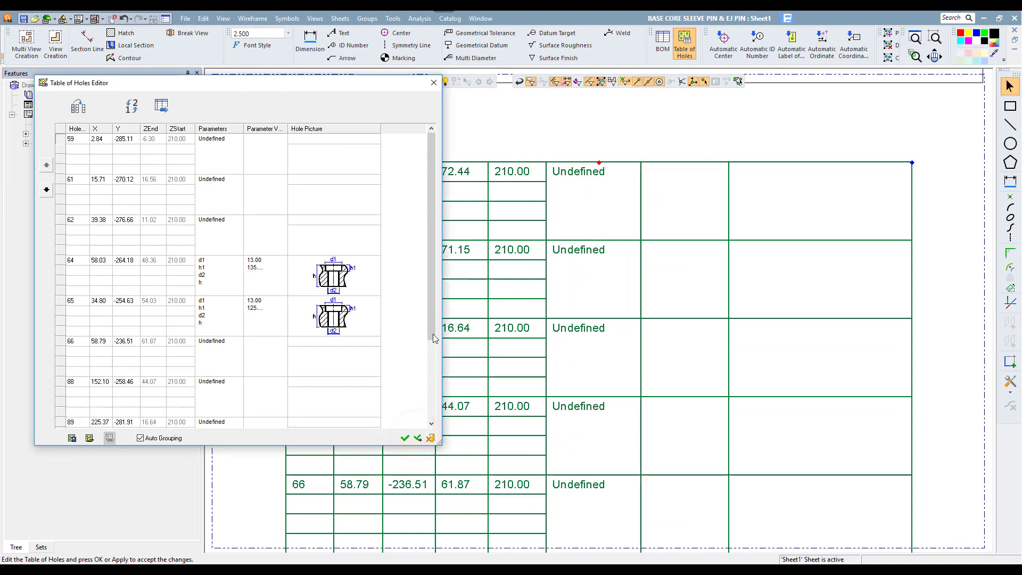
left_click(404, 438)
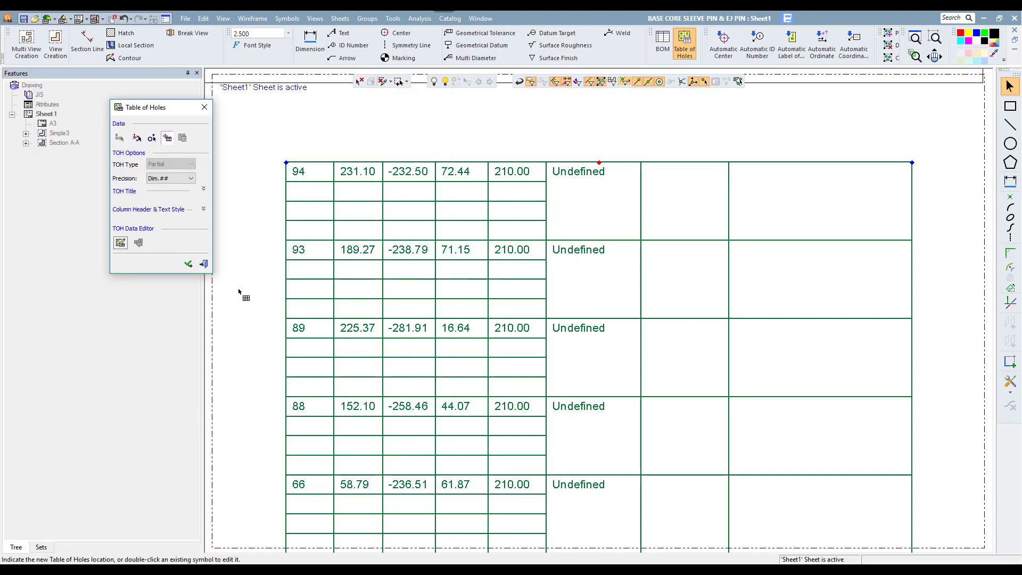
Step: Finish the table edit, then rerun Table of Holes on the part view to regenerate the tables
left_click(191, 263)
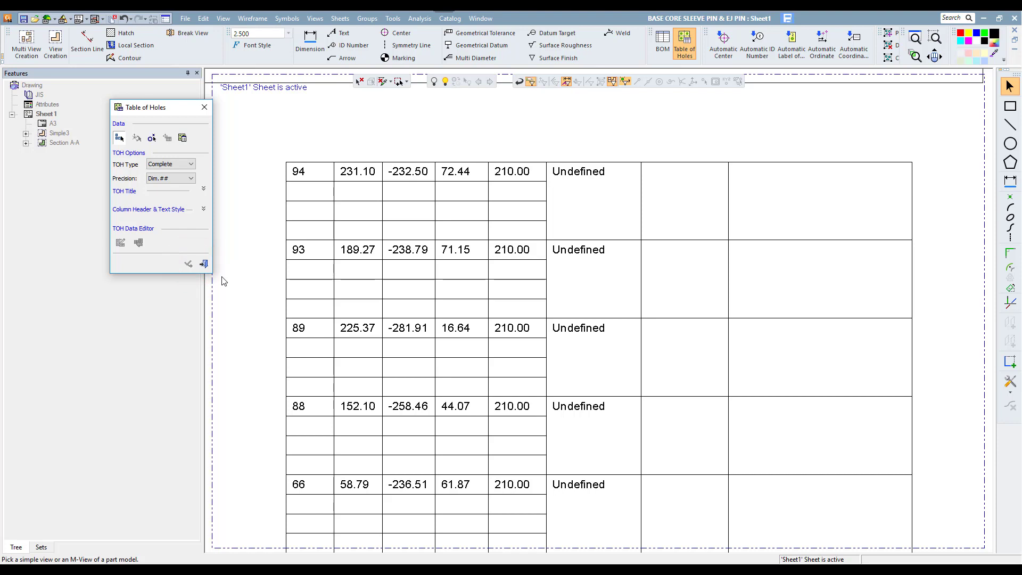
left_click(203, 263)
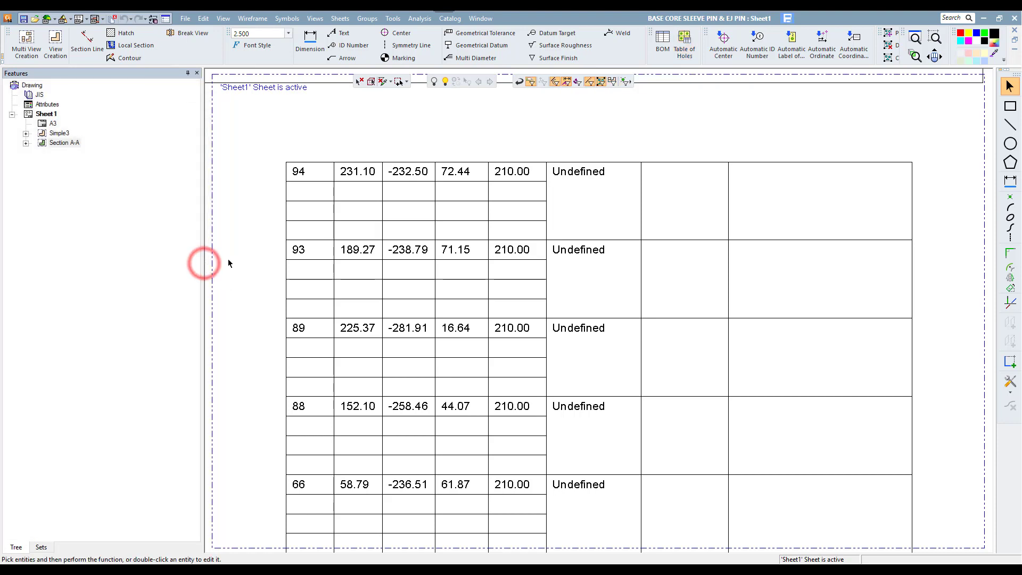
left_click(686, 54)
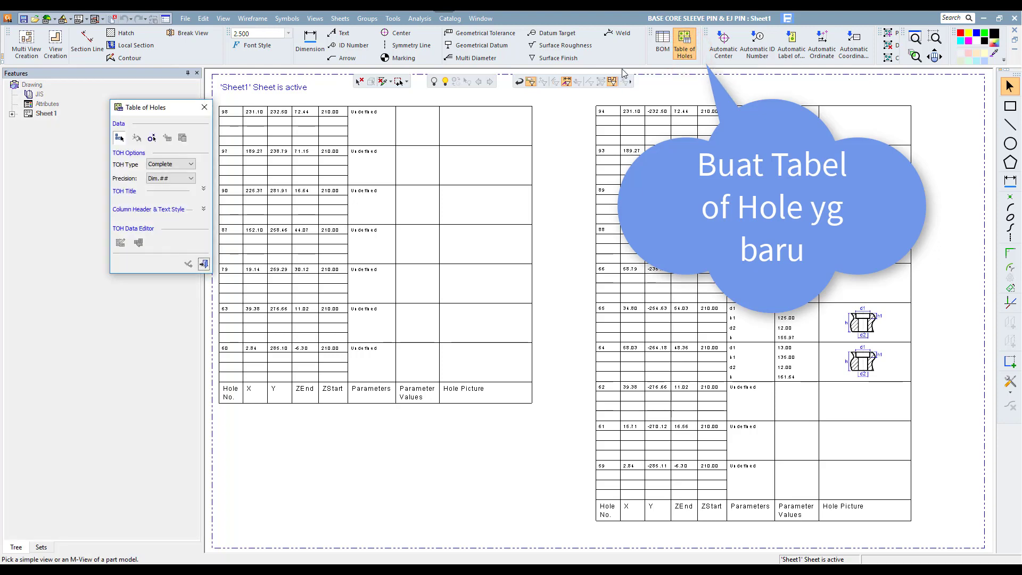
left_click(916, 38)
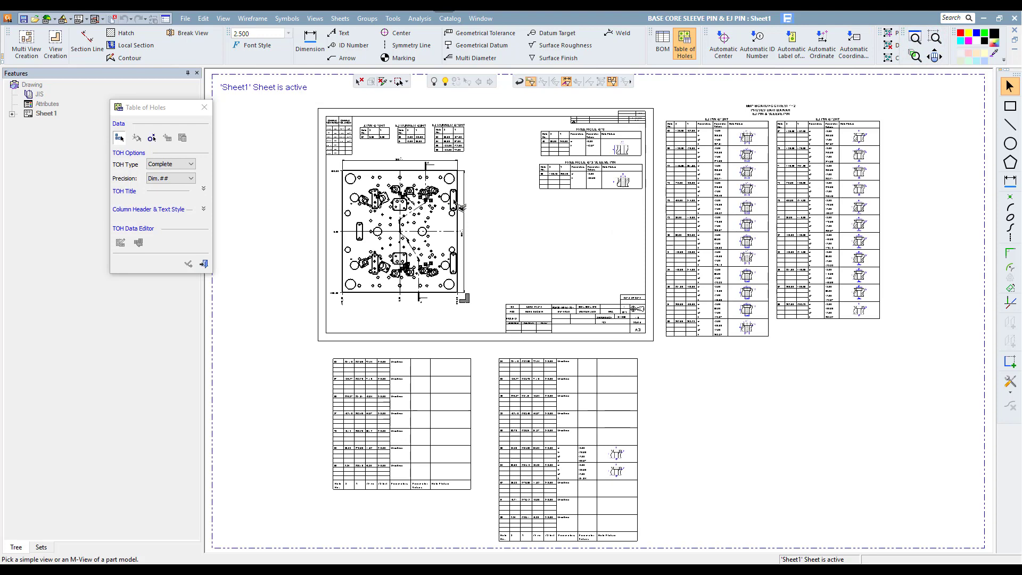
left_click(453, 202)
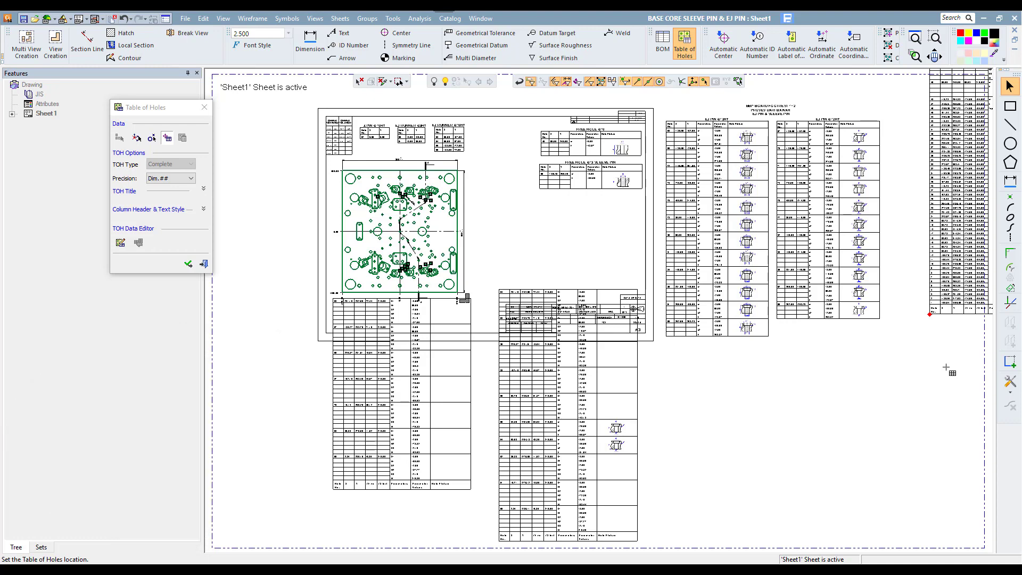
left_click(205, 264)
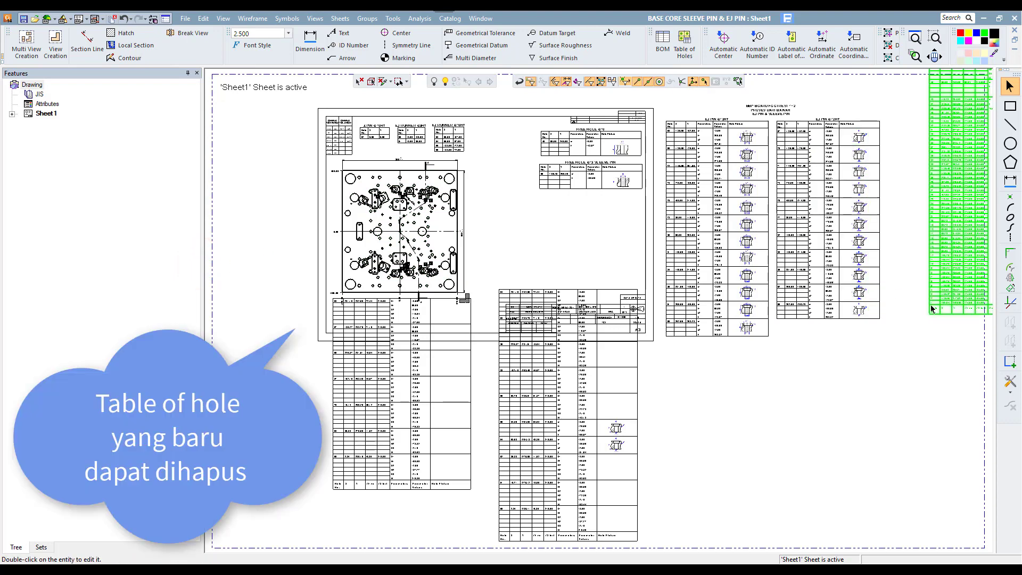
Step: Delete the extra right-edge hole table and move the right table below the part view
left_click(931, 307)
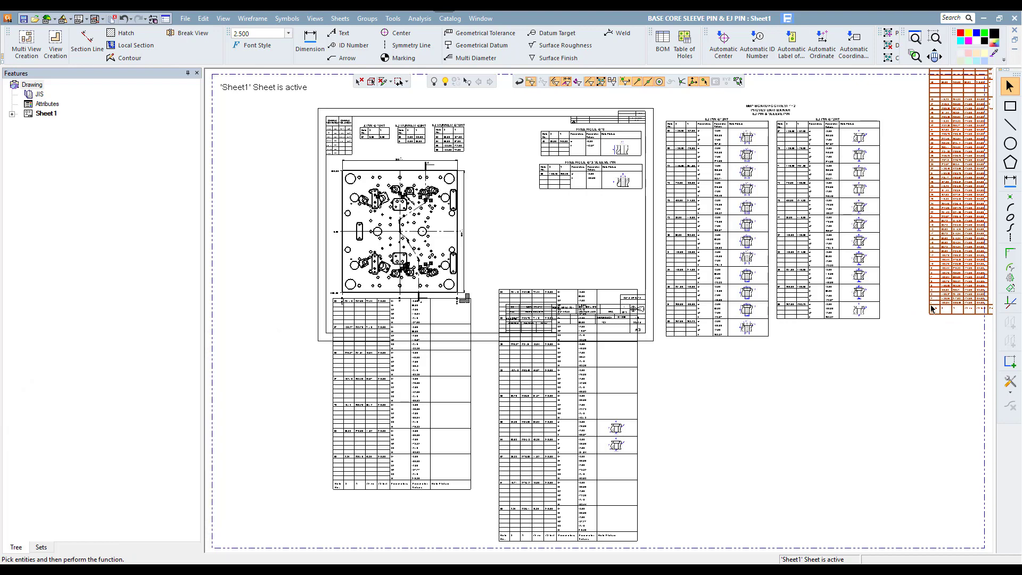
key("Delete")
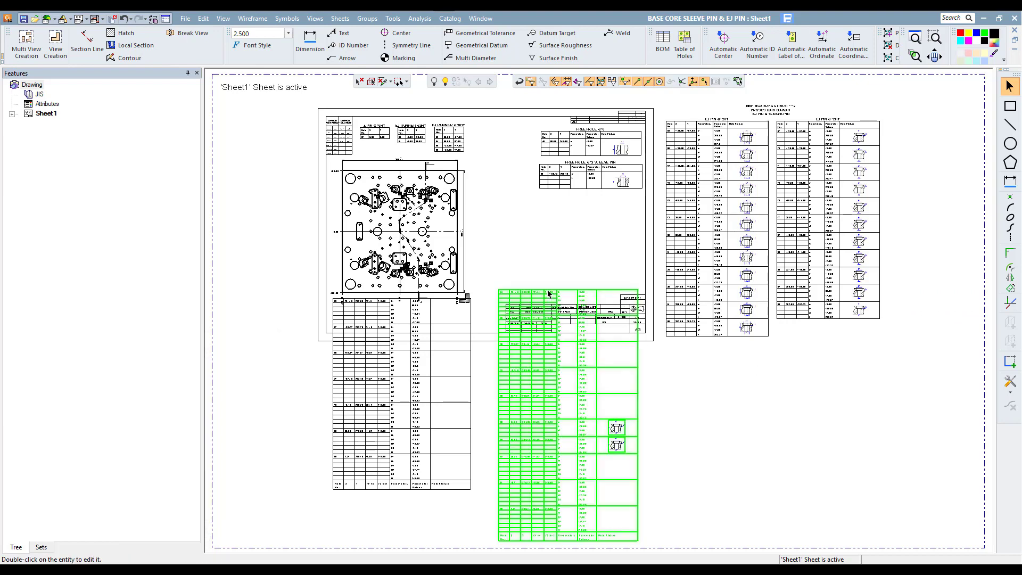
left_click(548, 292)
double_click(548, 292)
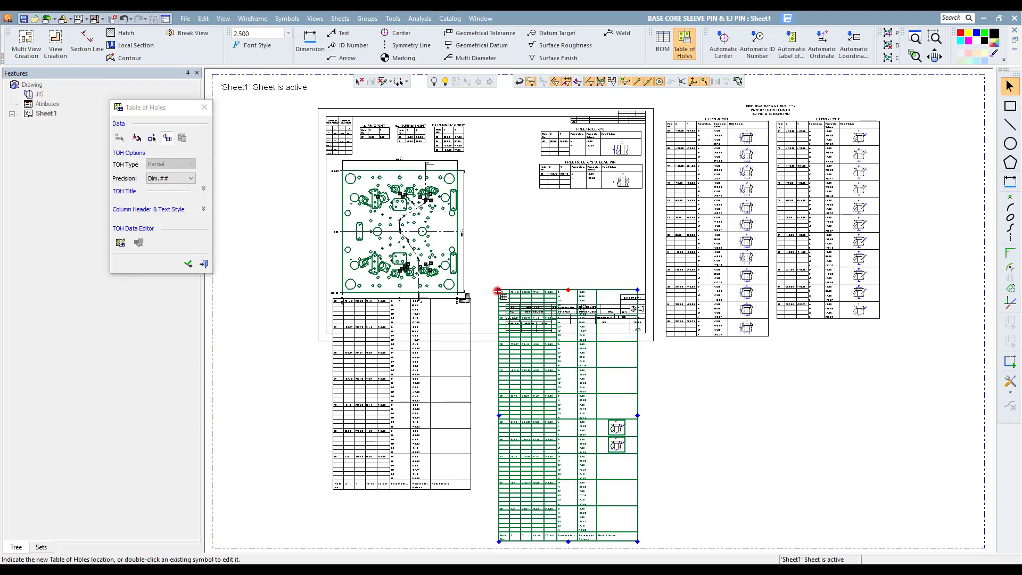
left_click_drag(499, 290, 509, 350)
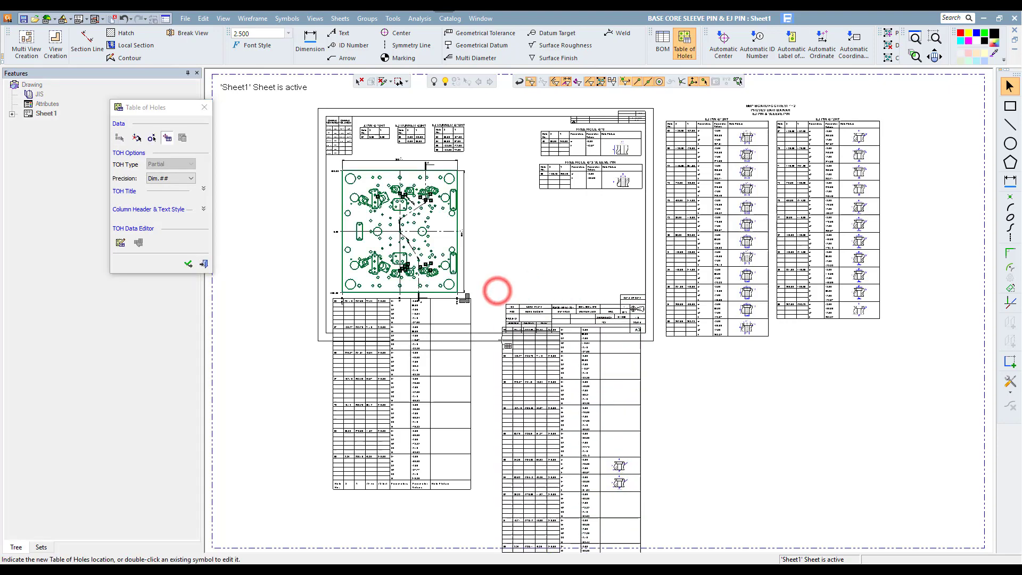
left_click(509, 349)
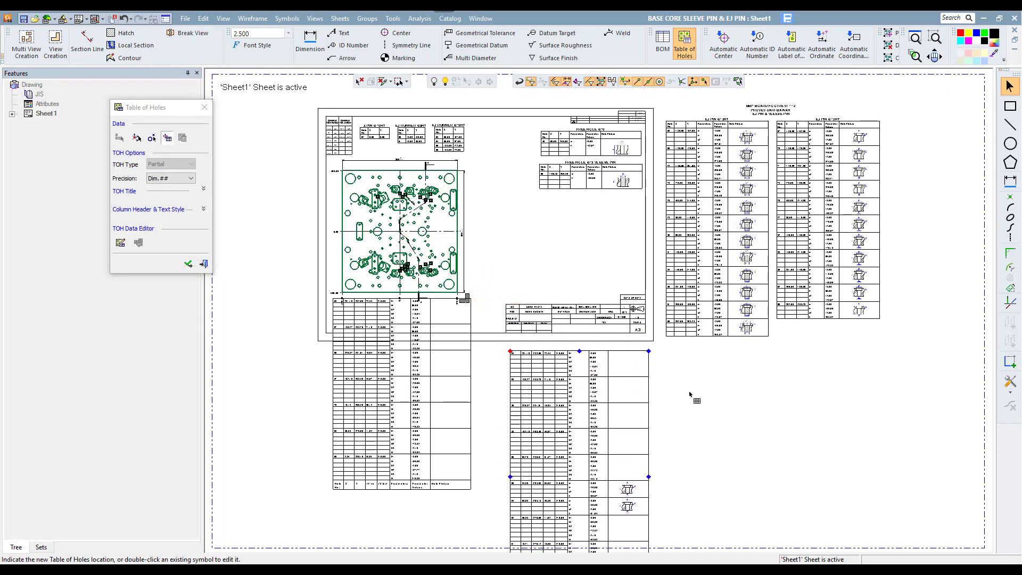
middle_click(434, 321)
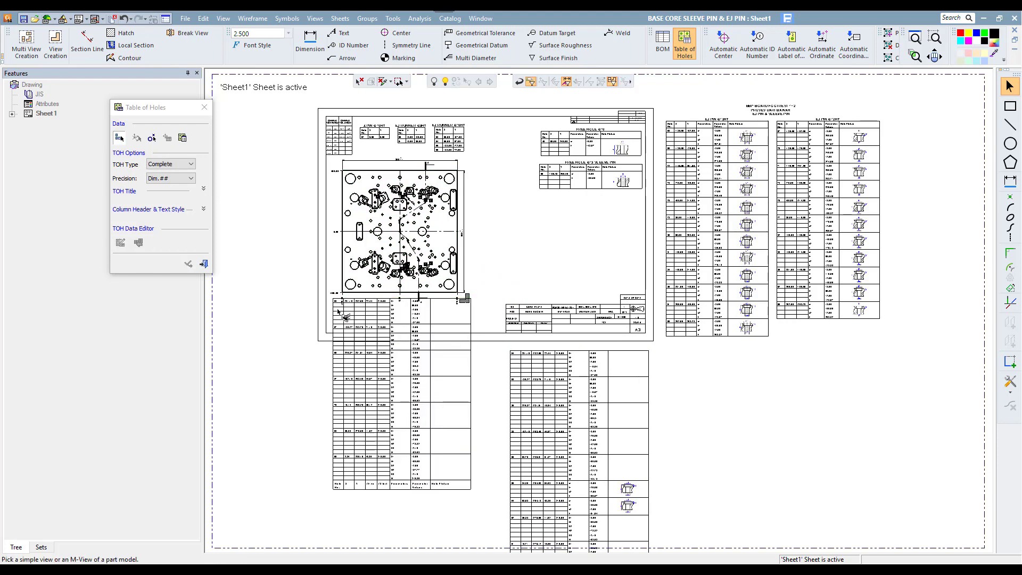
Step: Move the left hole table below the part view beside the right one
double_click(337, 304)
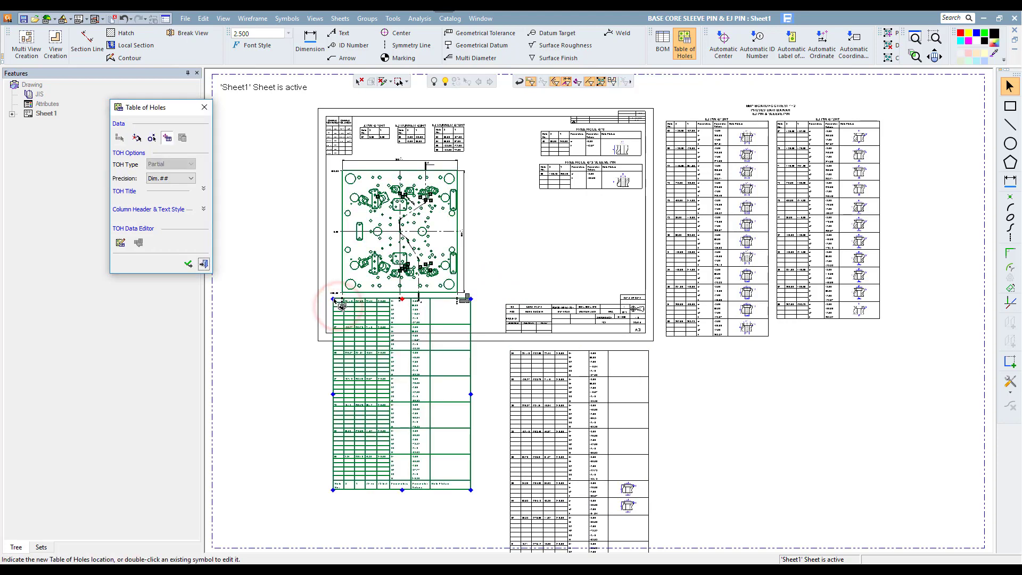
left_click_drag(335, 300, 336, 351)
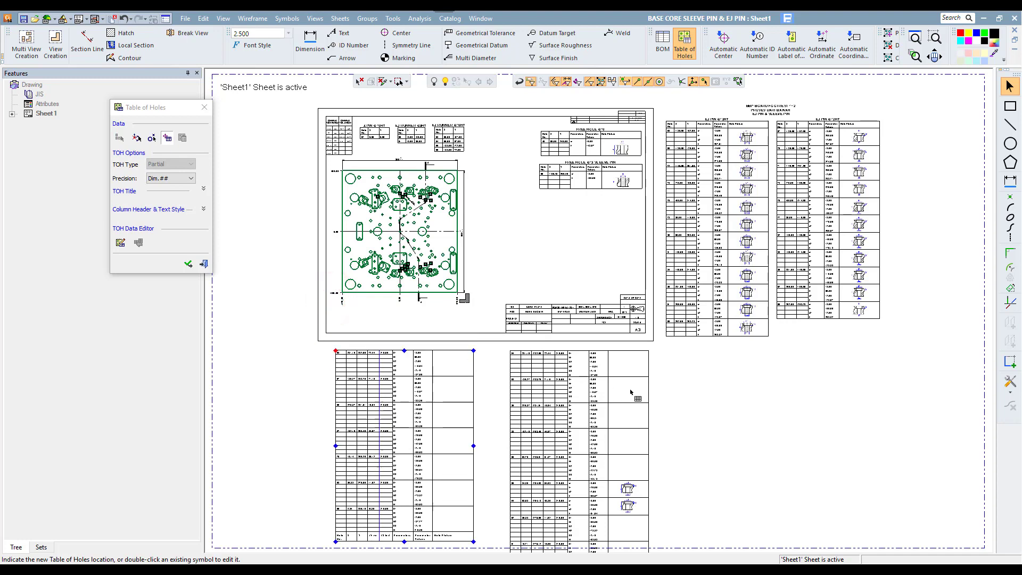
middle_click(203, 265)
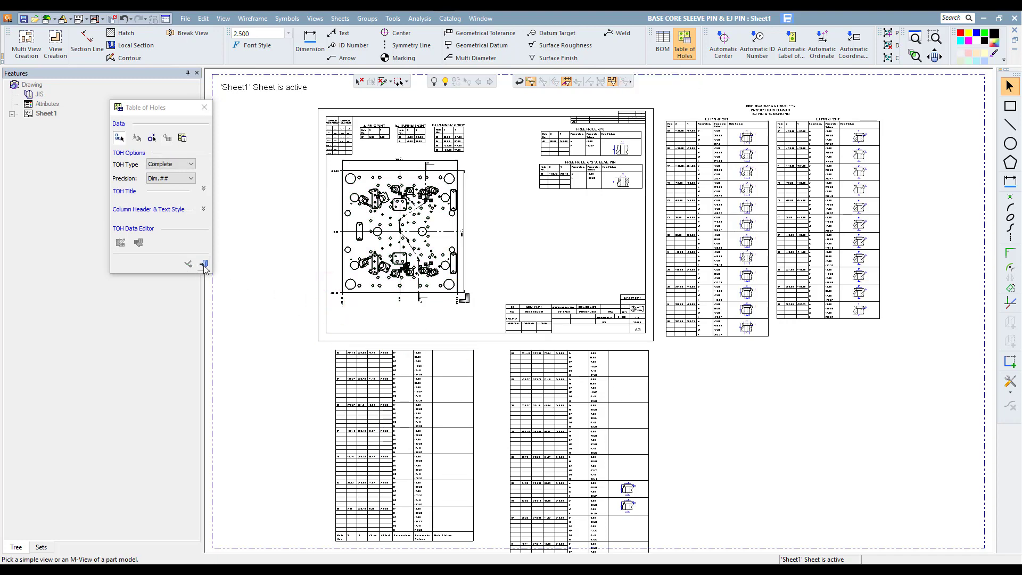
scroll(732, 304, "up", 2)
scroll(713, 321, "up", 2)
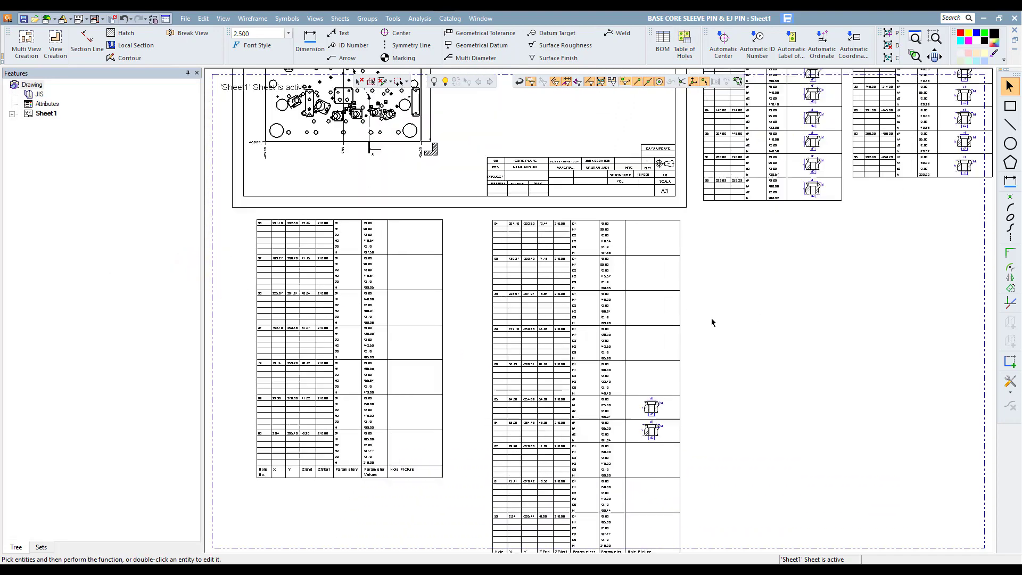
scroll(714, 322, "up", 2)
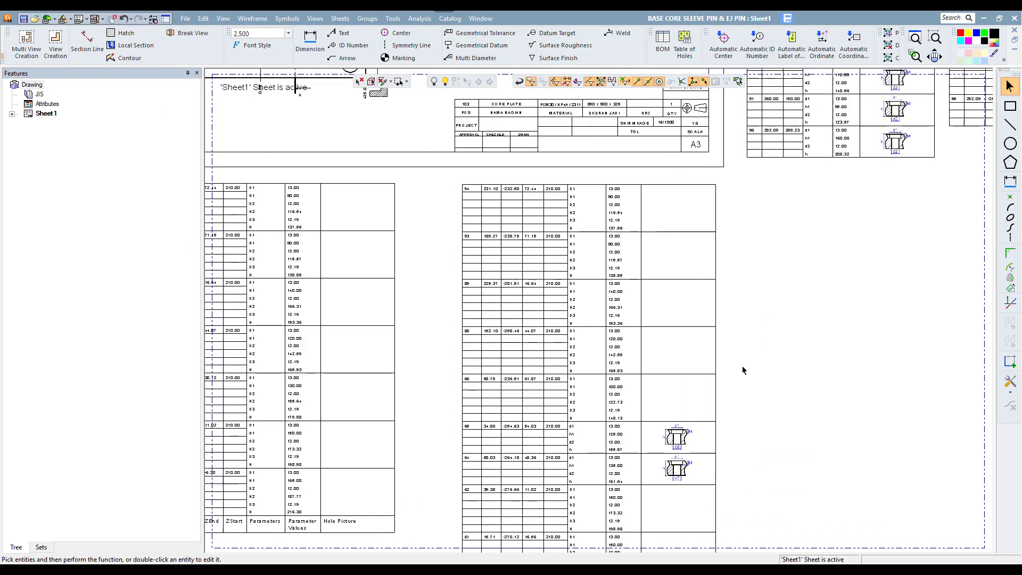
middle_click_drag(629, 382, 618, 266, "ctrl")
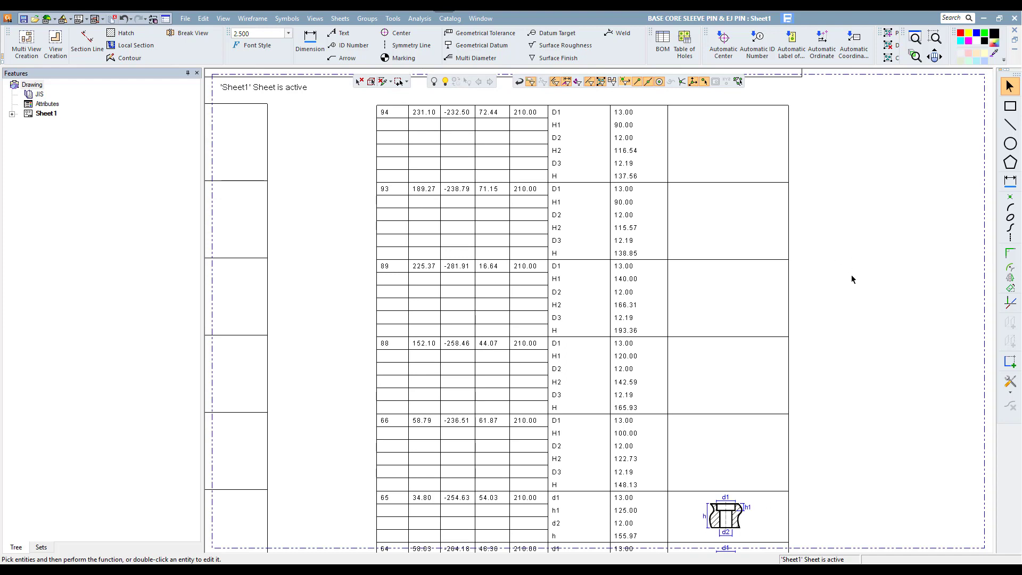
mouse_move(344, 277)
middle_mouse_down("shift")
mouse_move(672, 274)
mouse_move(778, 248)
mouse_move(778, 272)
middle_mouse_up("shift")
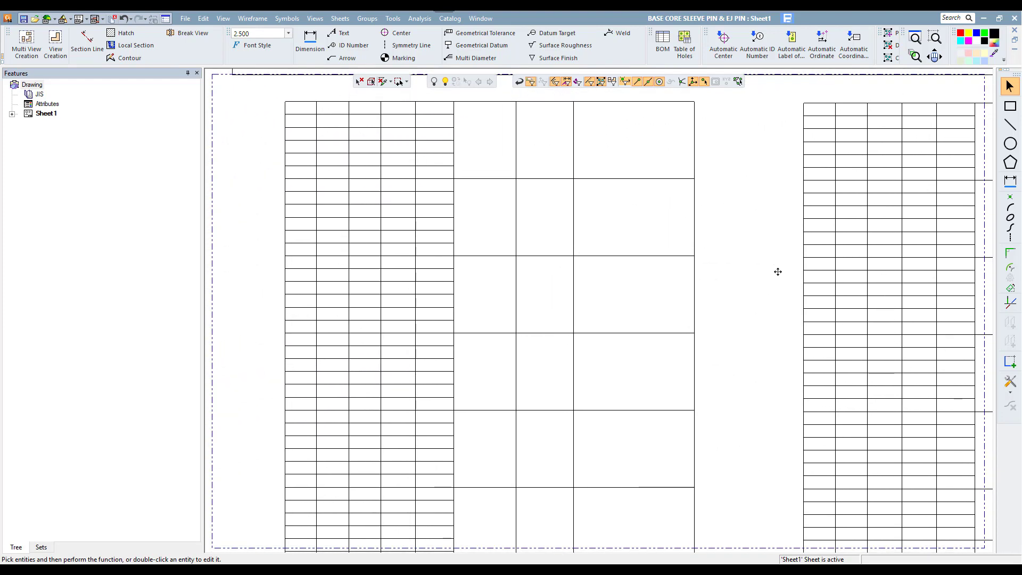